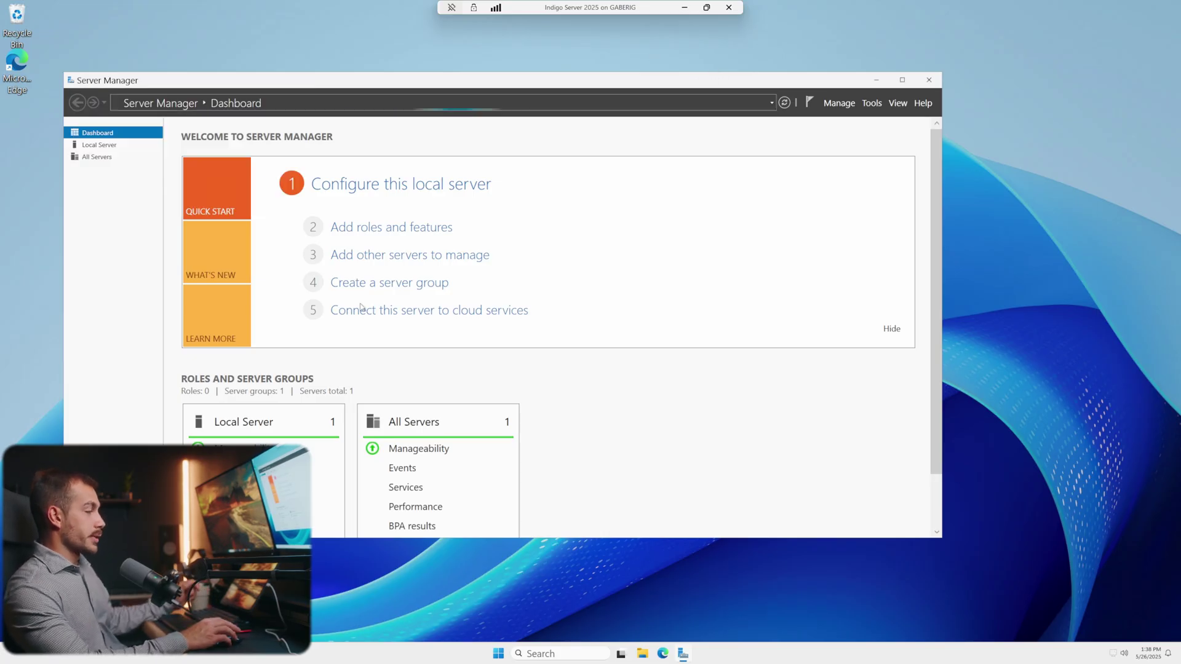
Check the Settings About page to confirm Windows Server 2025 Standard, version 24H2
key(super+i)
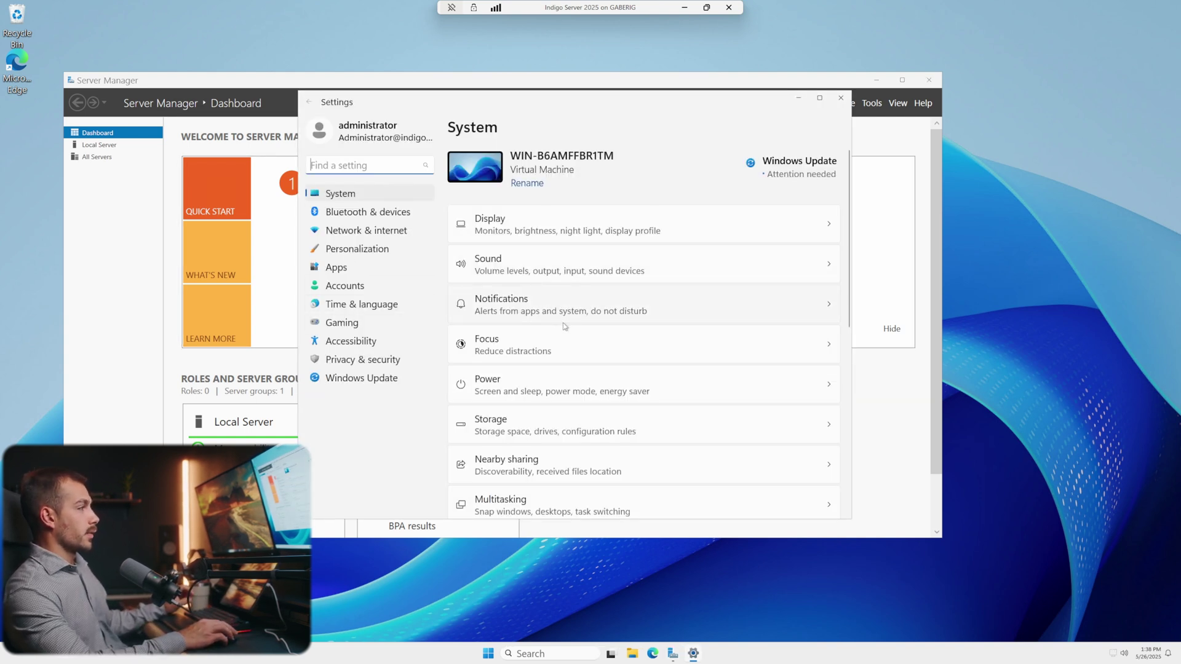
scroll(564, 325, down, 10)
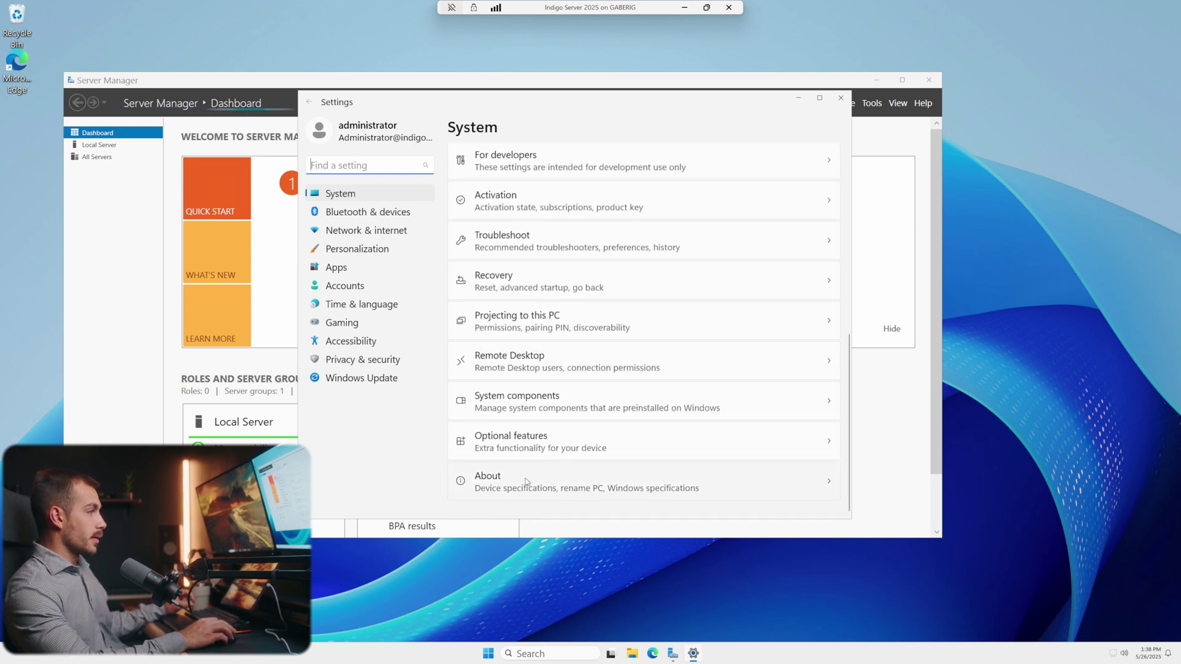
click(526, 482)
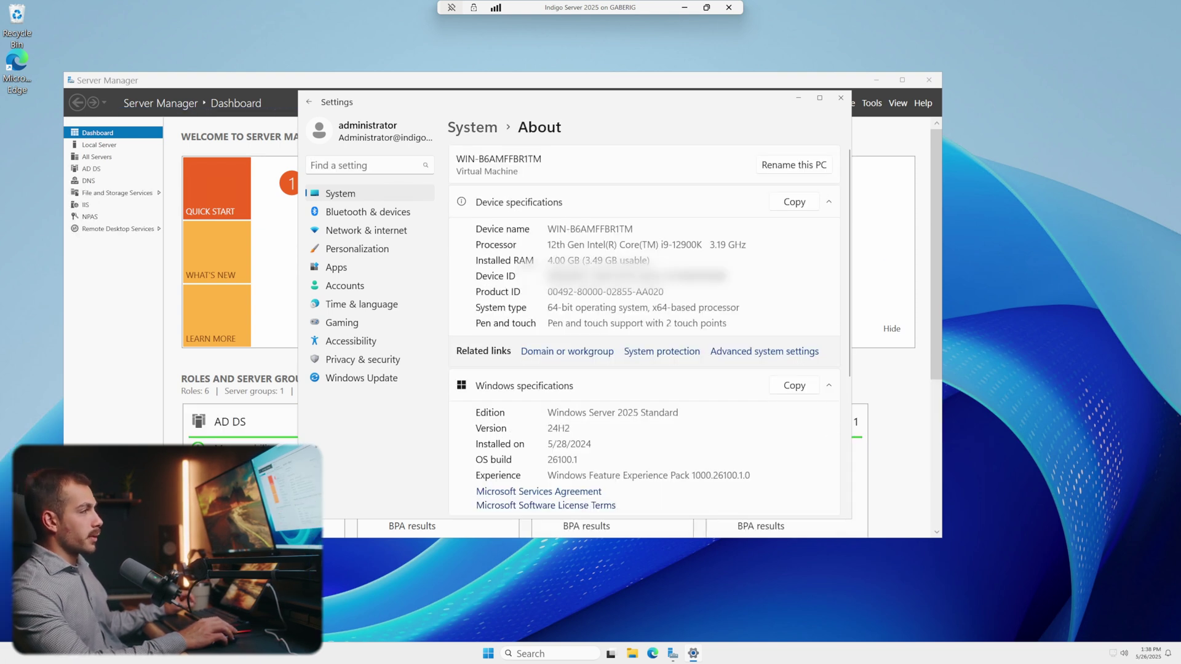
drag(548, 419, 679, 413)
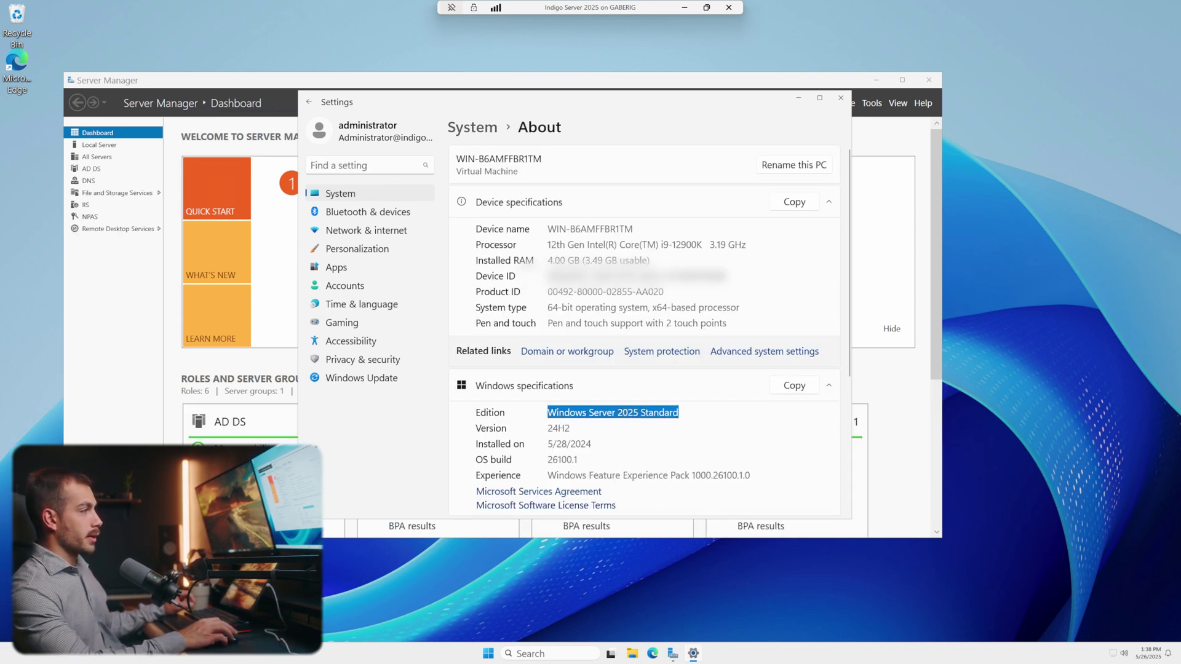
click(683, 439)
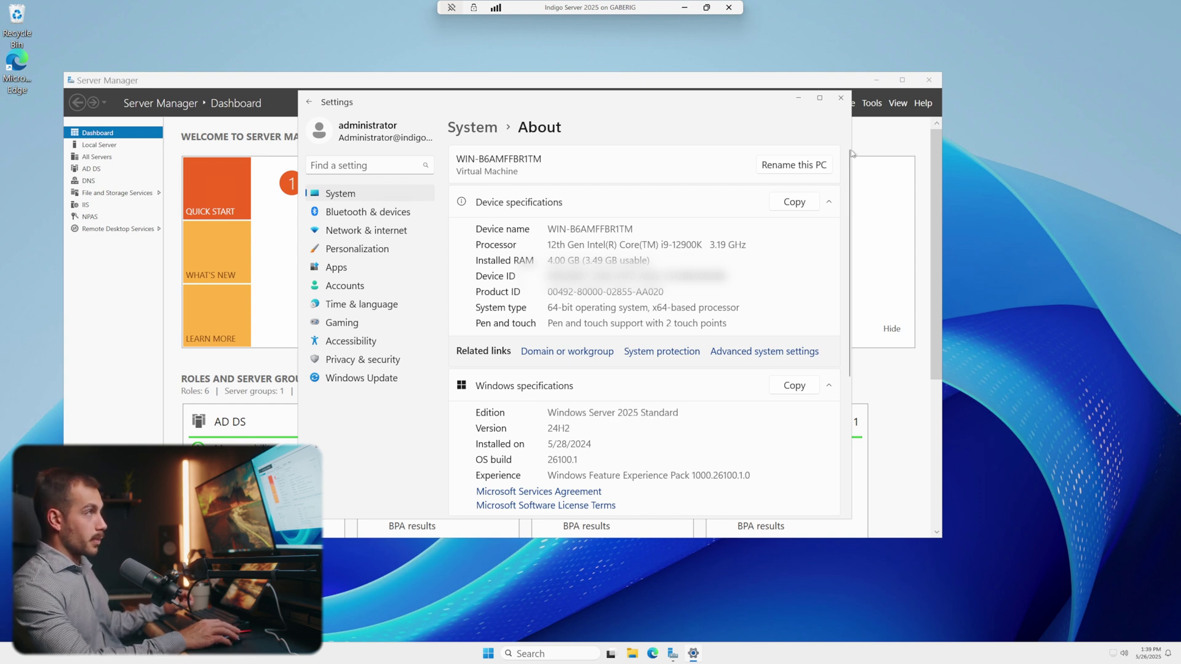
Launch Remote Desktop Licensing Manager from Server Manager's Tools and select the activated license server
click(842, 98)
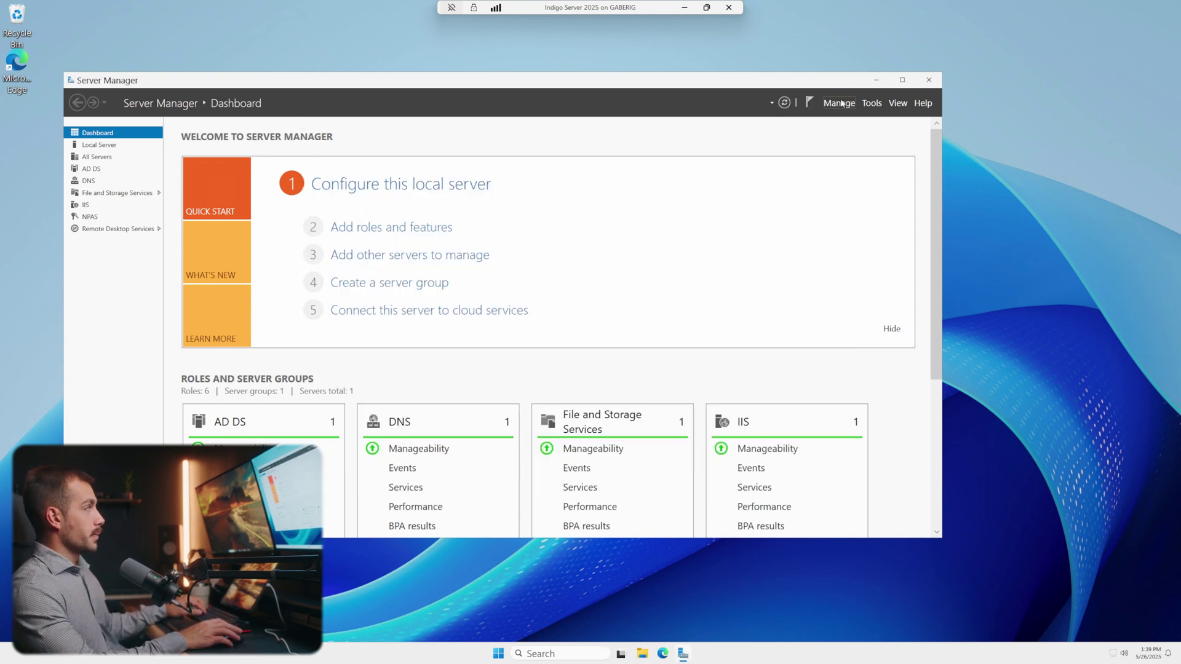
click(872, 103)
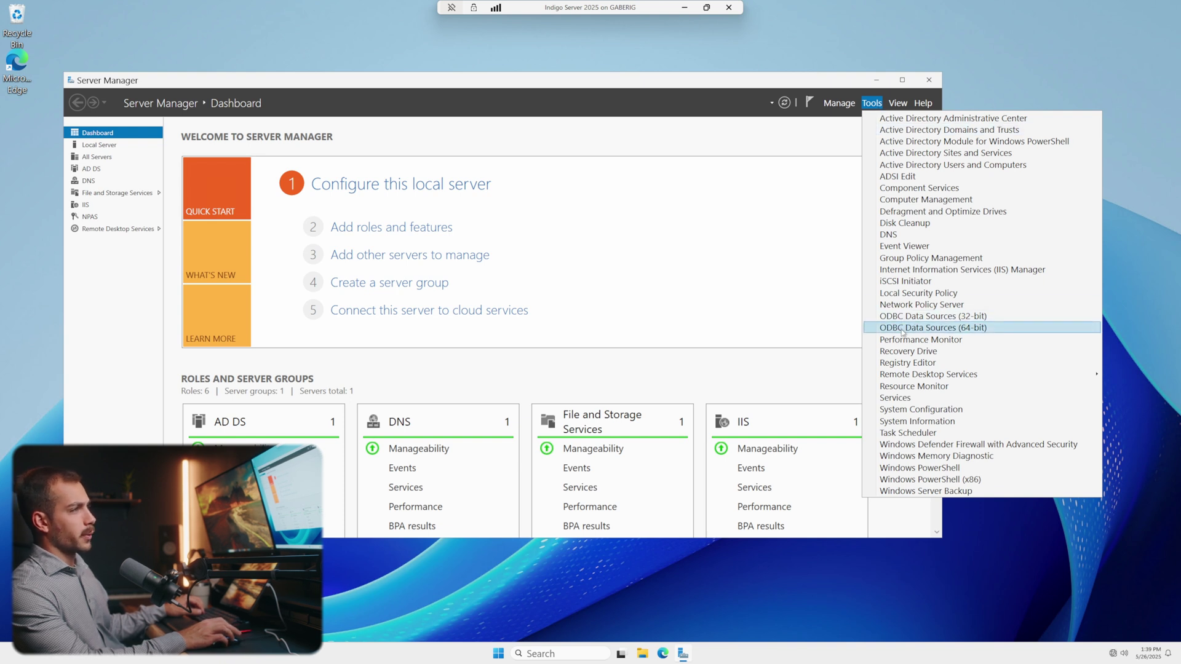
mouse_move(896, 378)
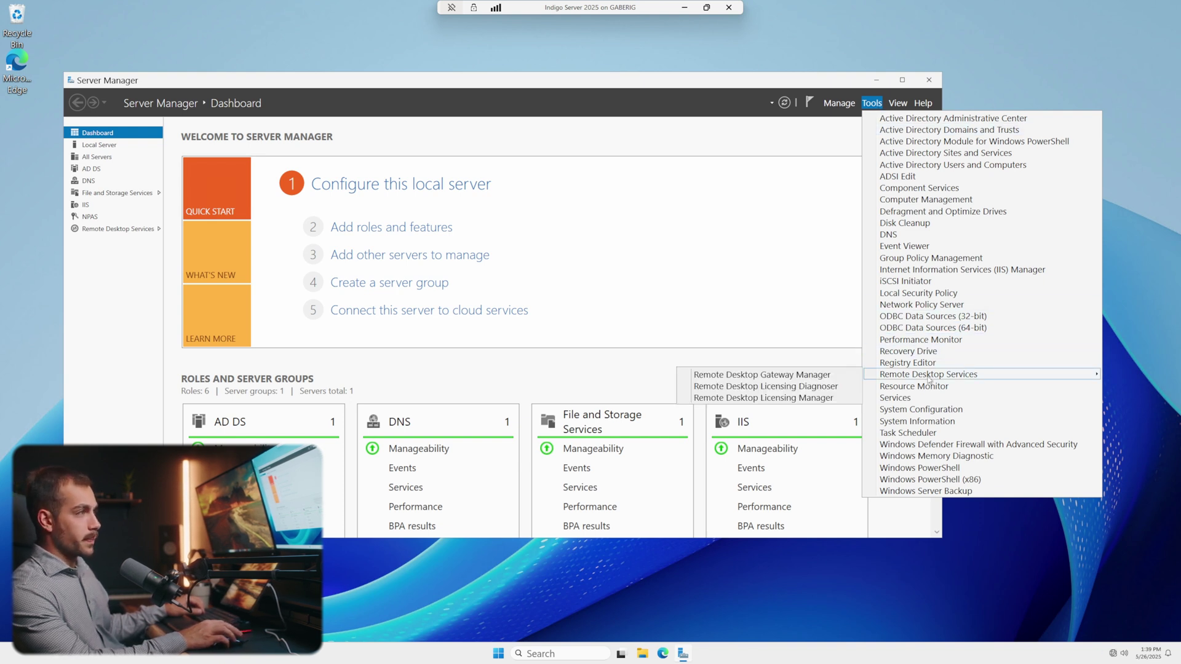
click(807, 398)
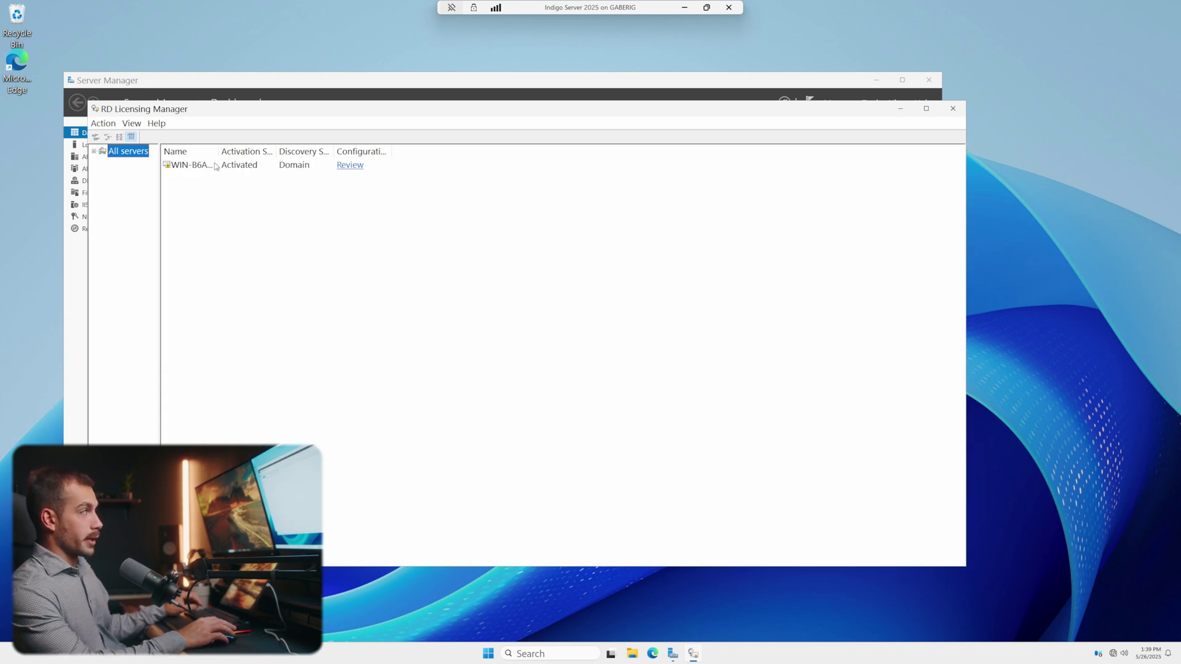
click(237, 167)
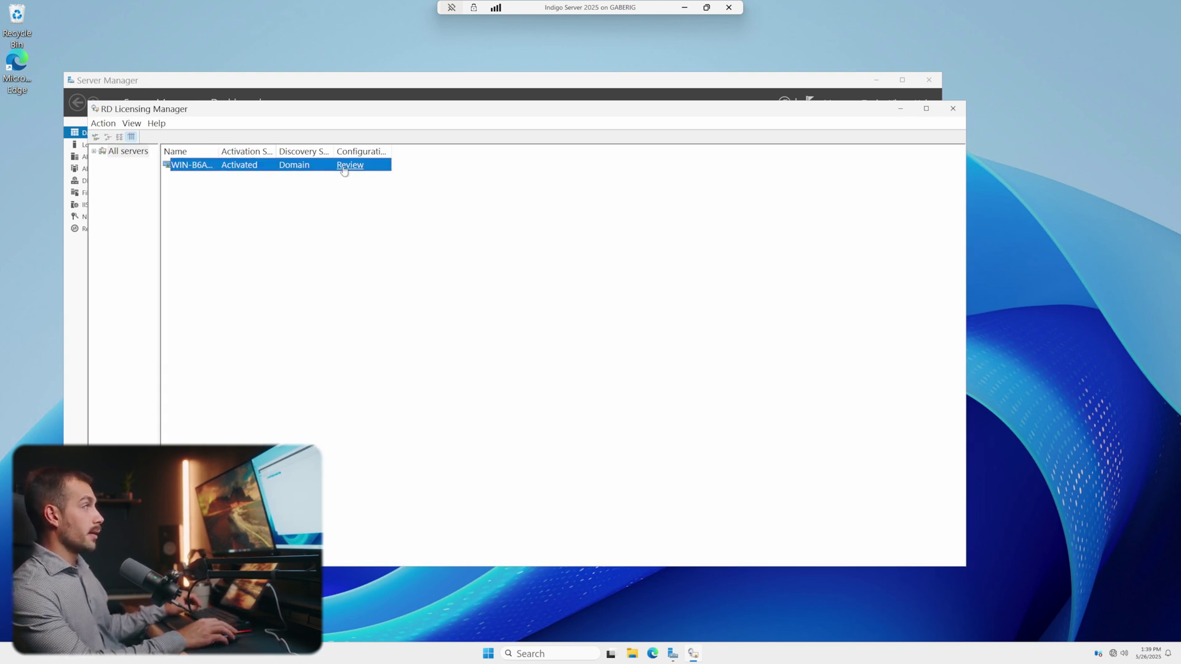
Register the license server as an SCP and add it to the Terminal Server License Servers group
click(345, 167)
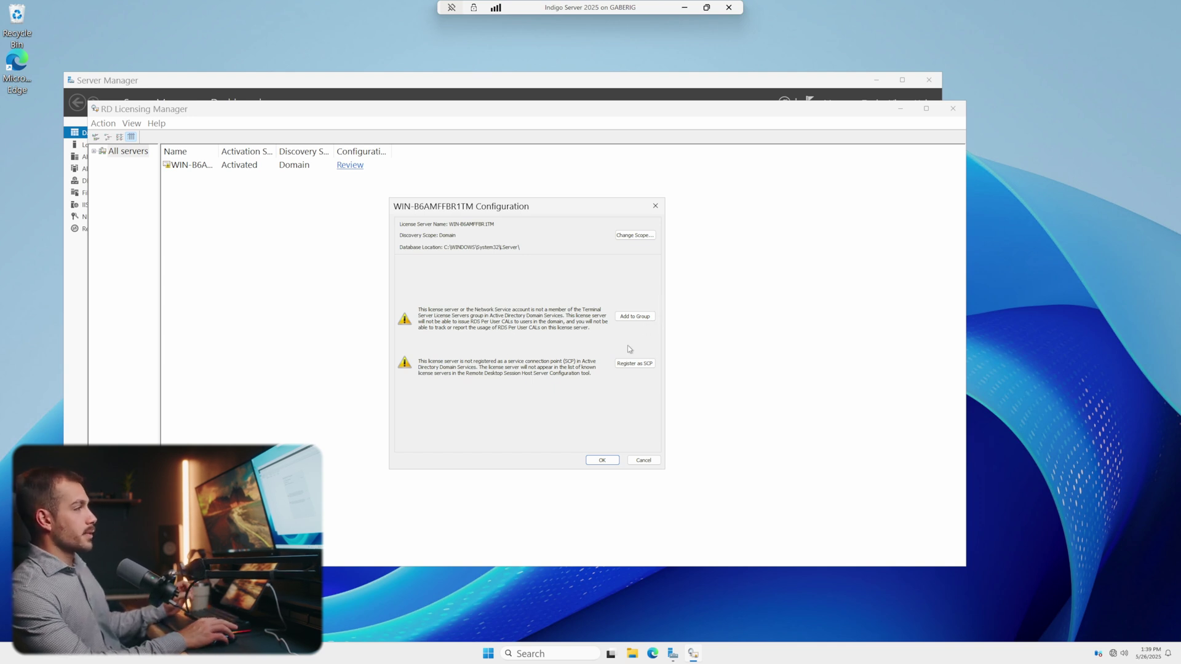
click(634, 363)
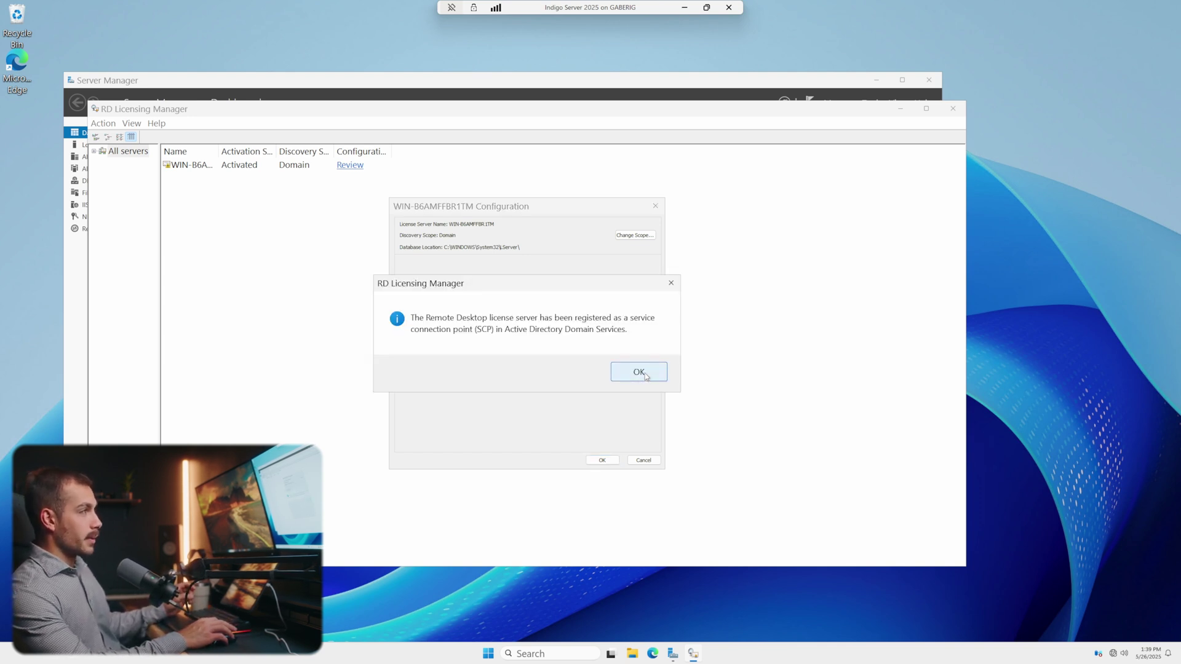
click(640, 372)
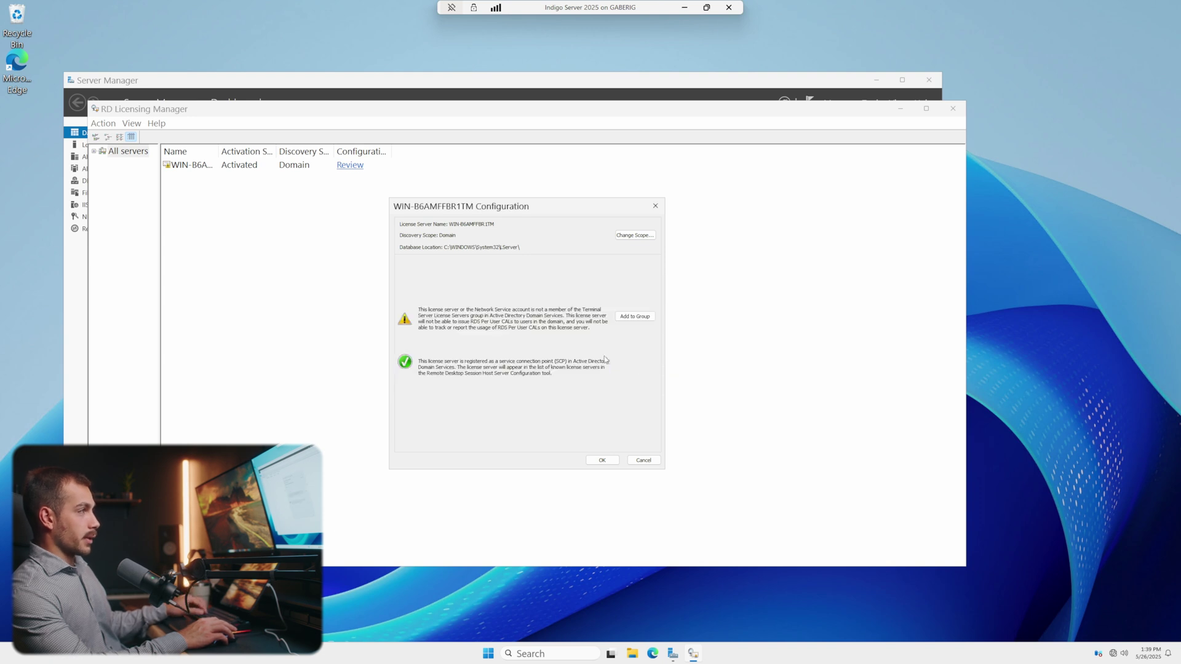
click(636, 317)
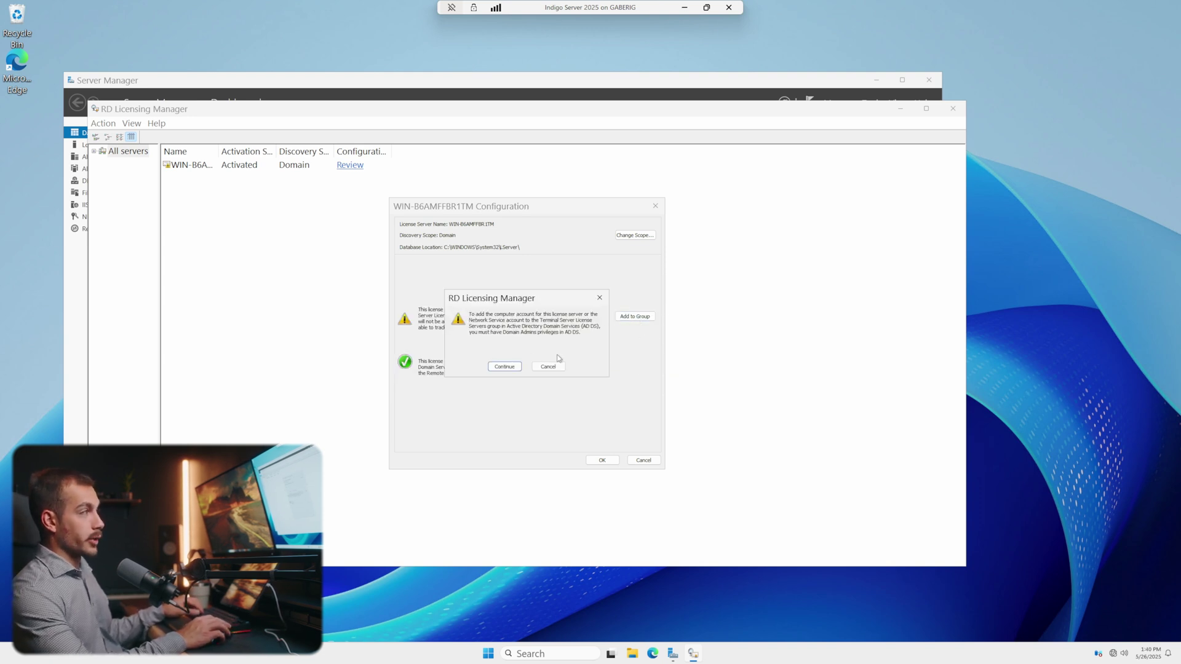
click(505, 367)
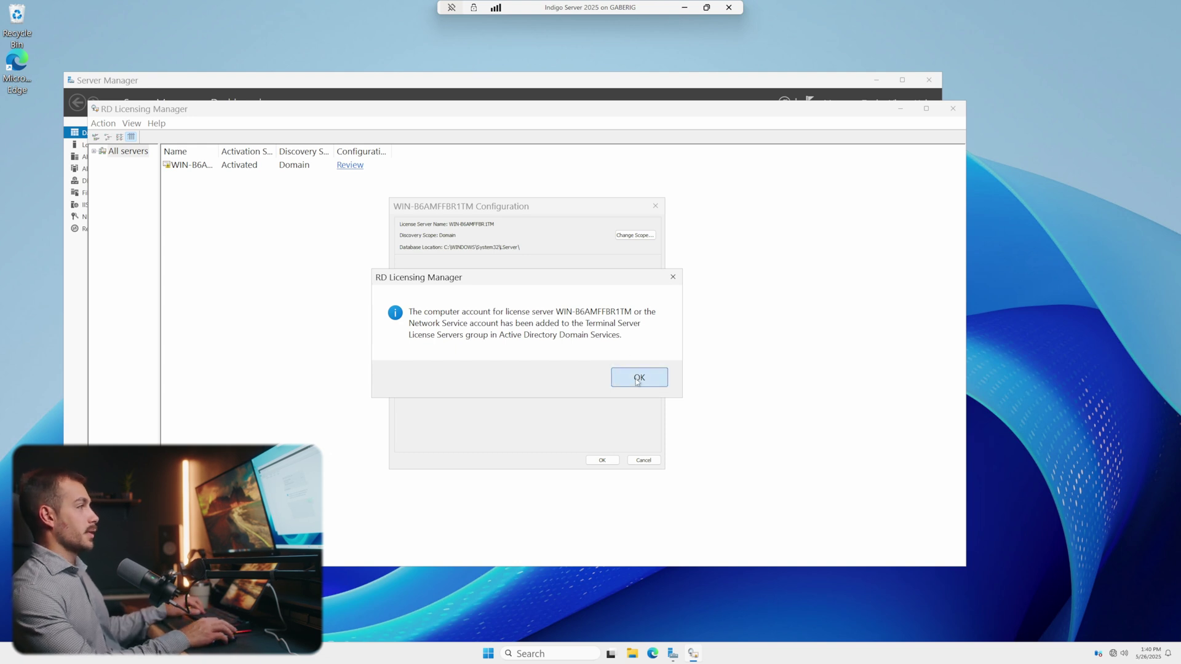
click(637, 379)
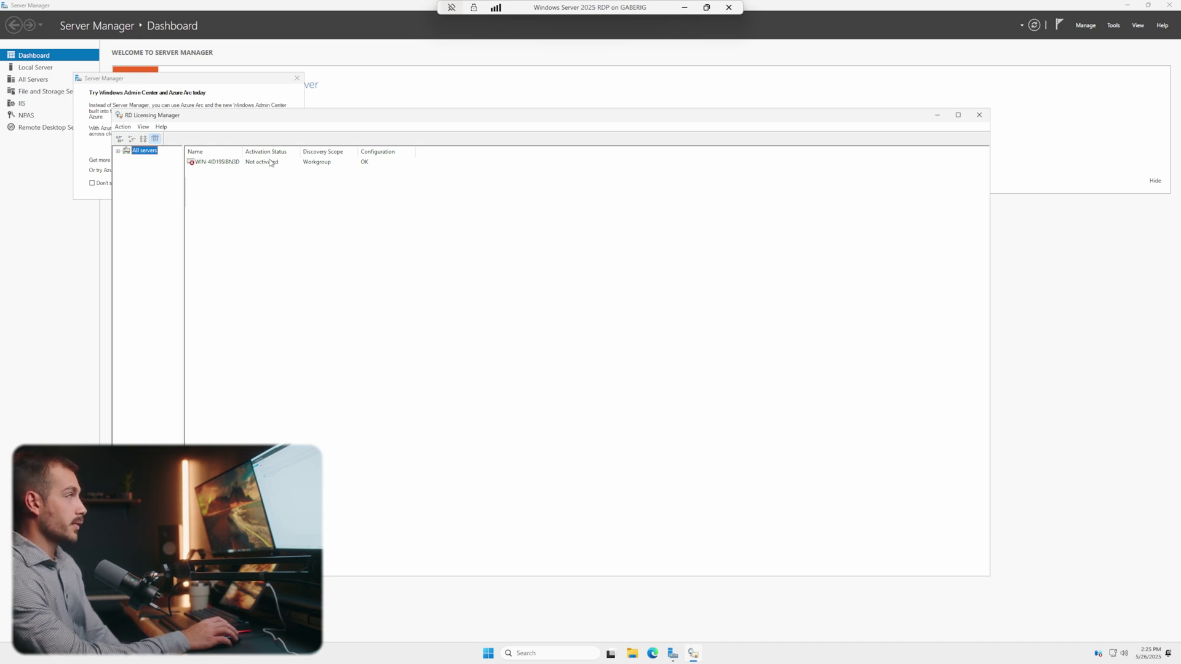
Start the Activate Server wizard for the not-activated license server
right_click(249, 163)
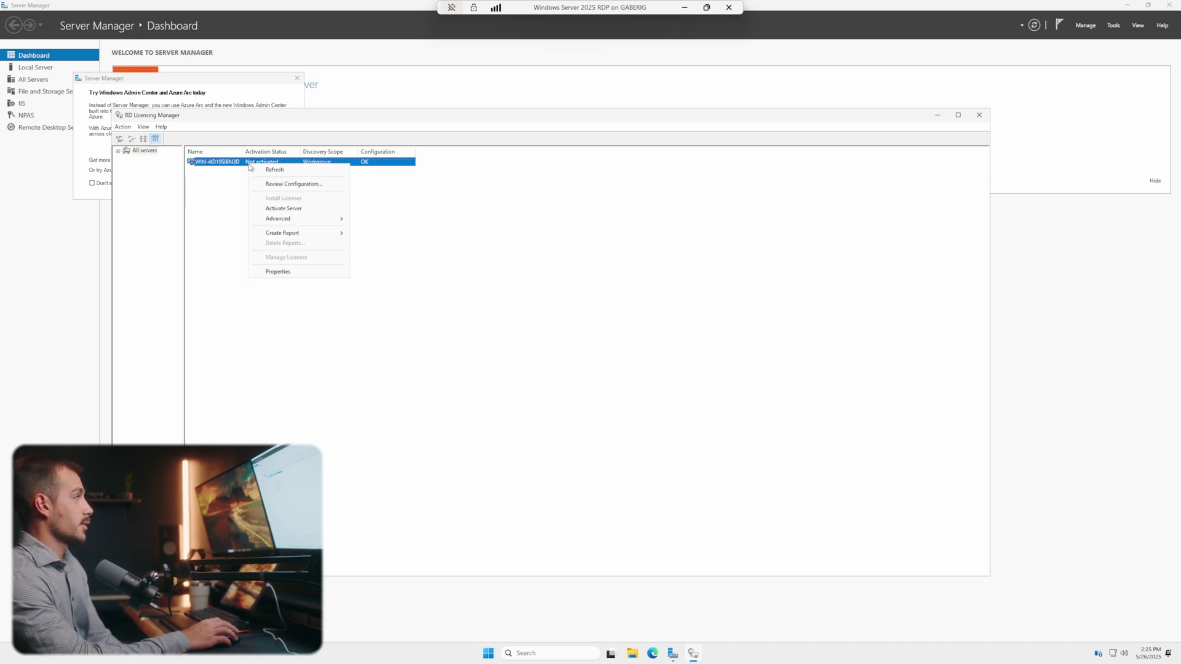
click(291, 209)
drag(236, 126, 505, 191)
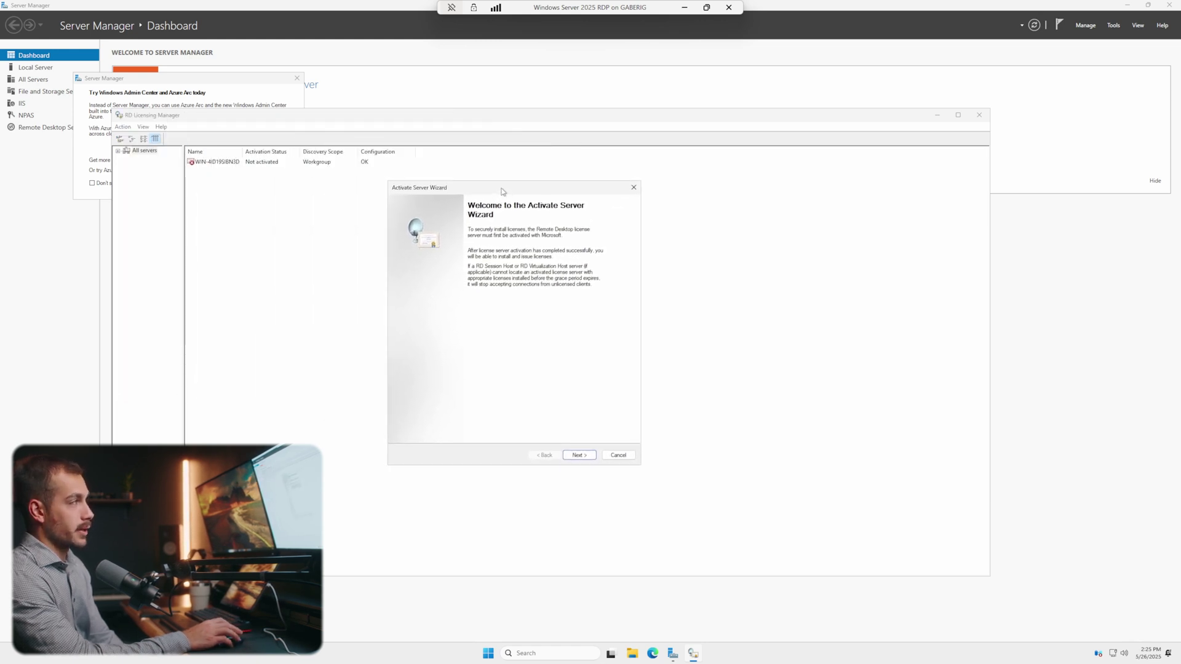
click(579, 454)
Set the connection method to Web Browser and open the activation website link
click(465, 281)
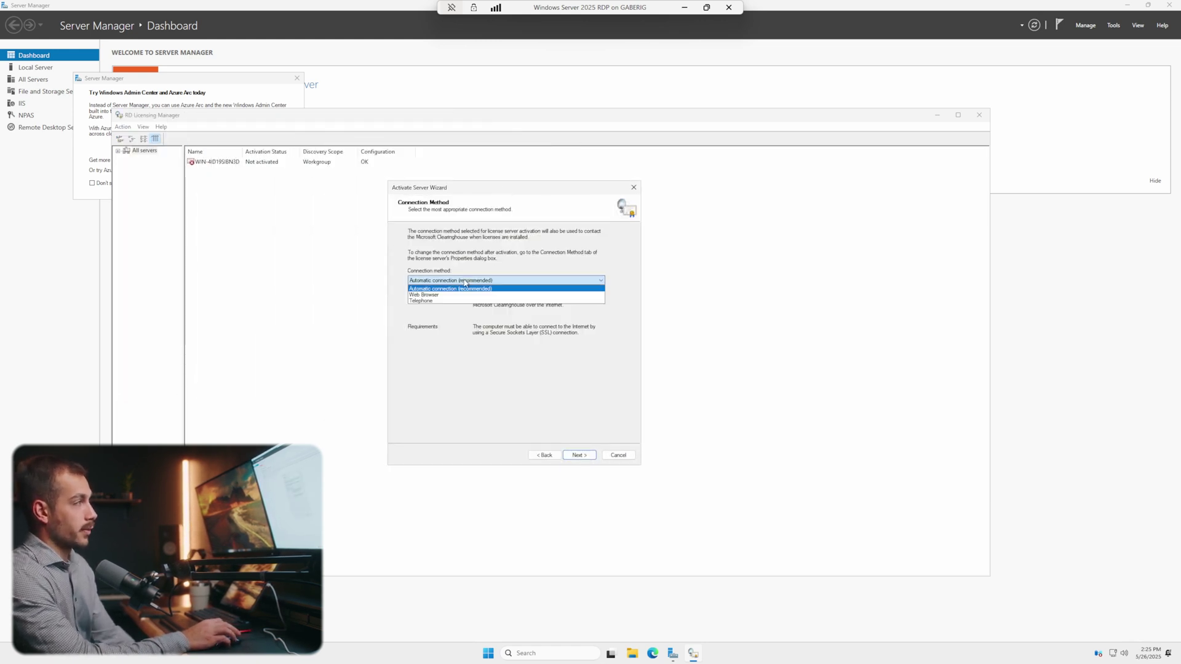
click(468, 280)
click(470, 281)
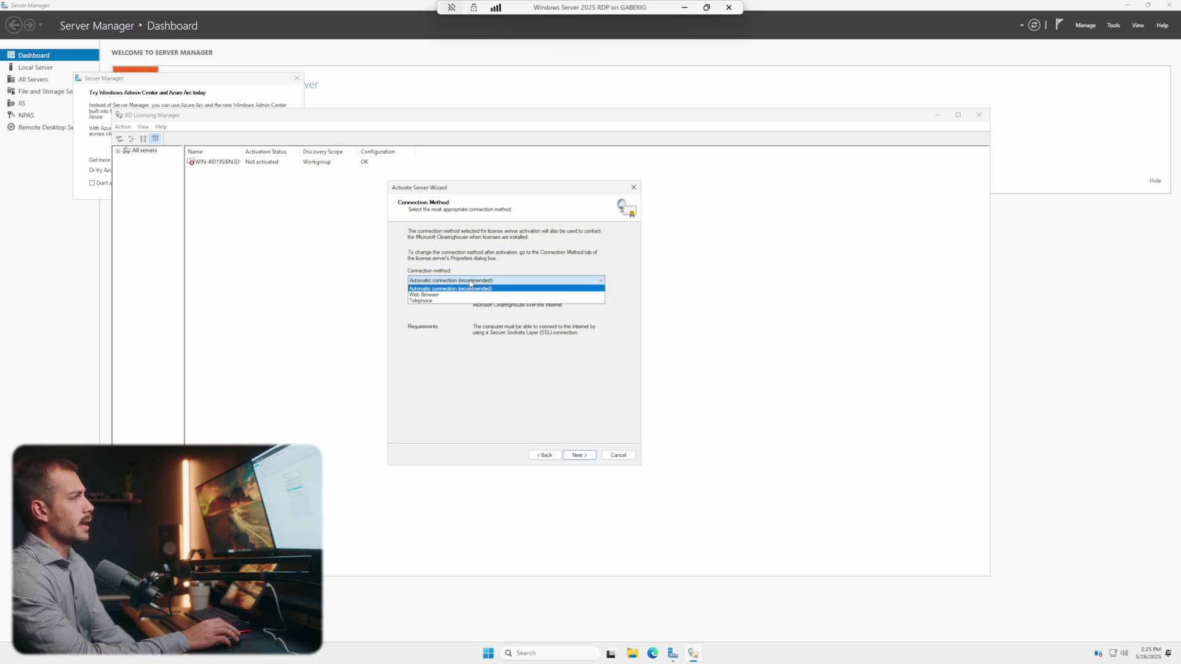
click(470, 281)
click(472, 281)
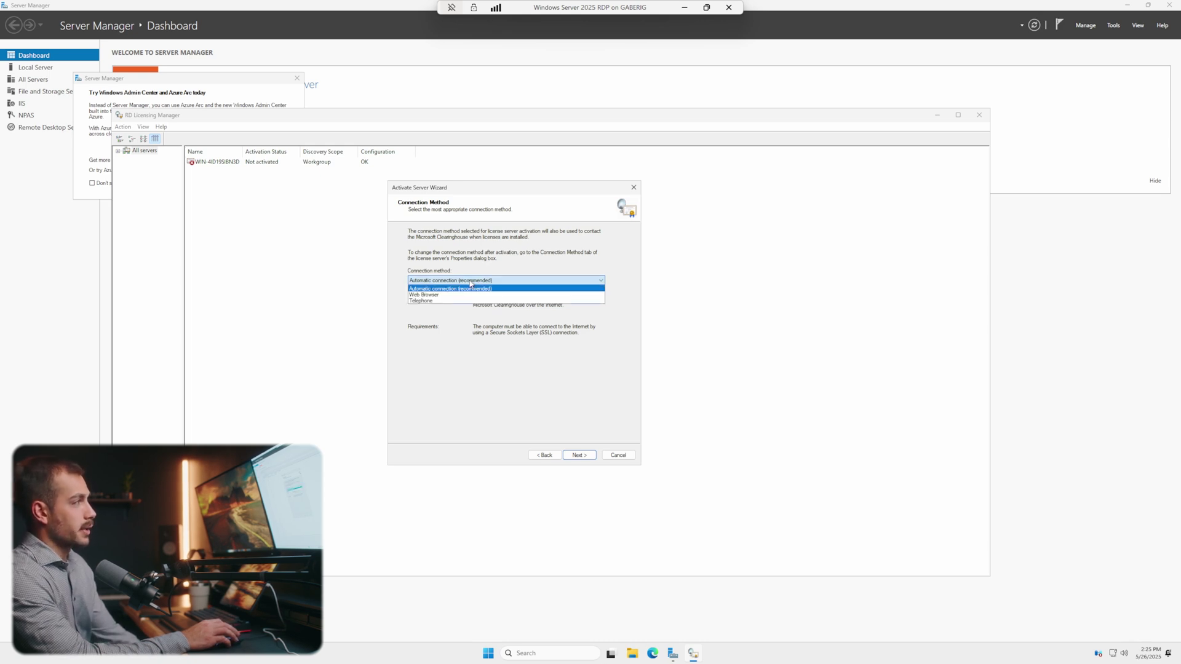
click(472, 292)
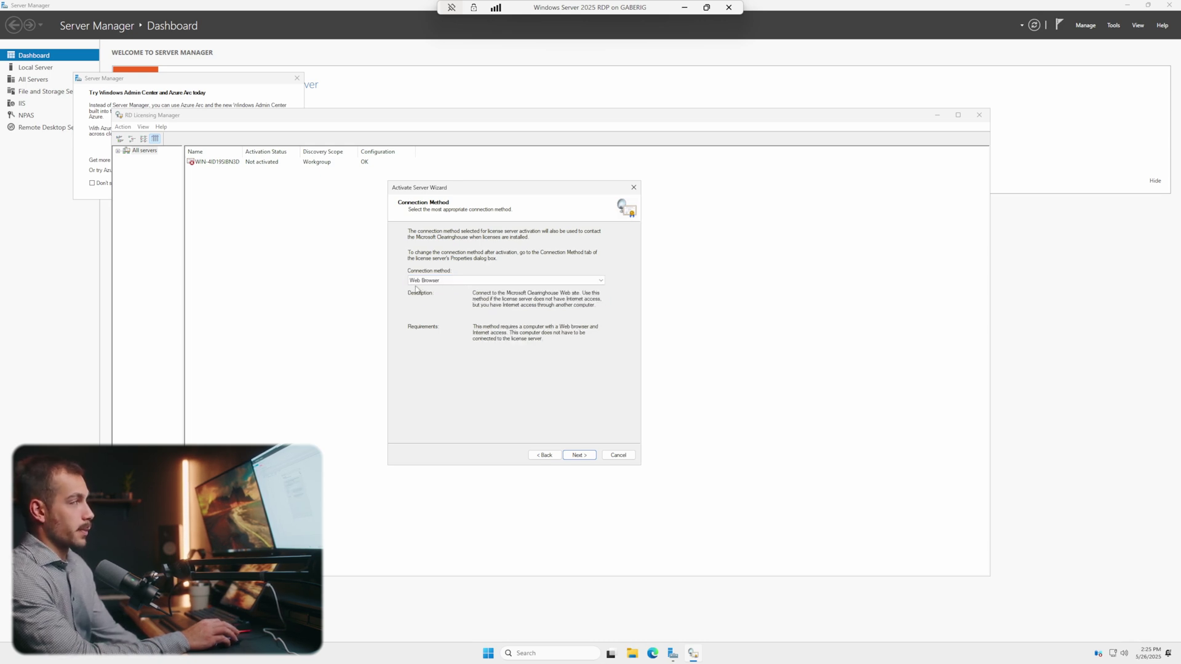
click(578, 456)
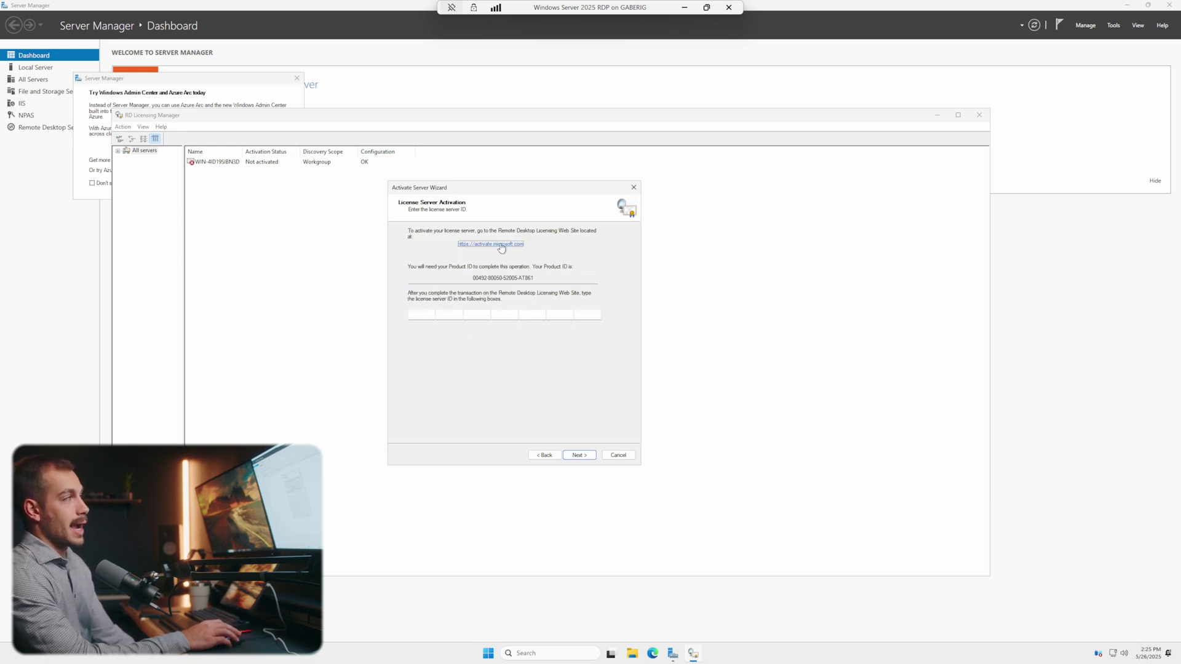
click(496, 245)
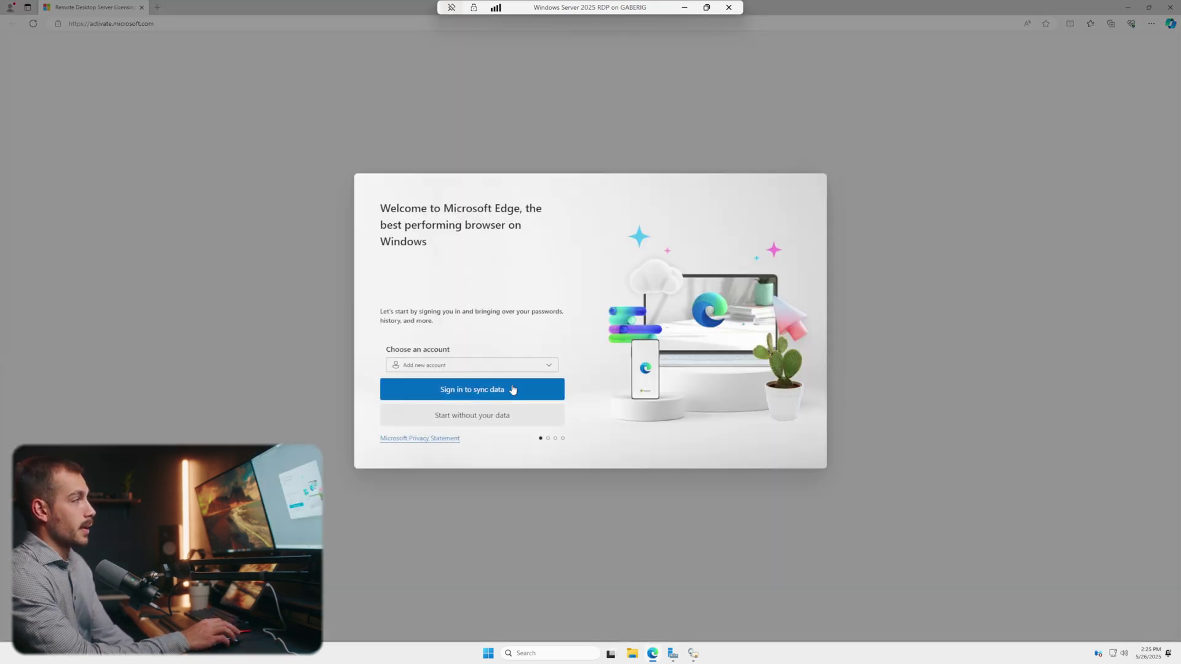
Choose Activate a license server on the website, then select the wizard's Product ID
click(516, 390)
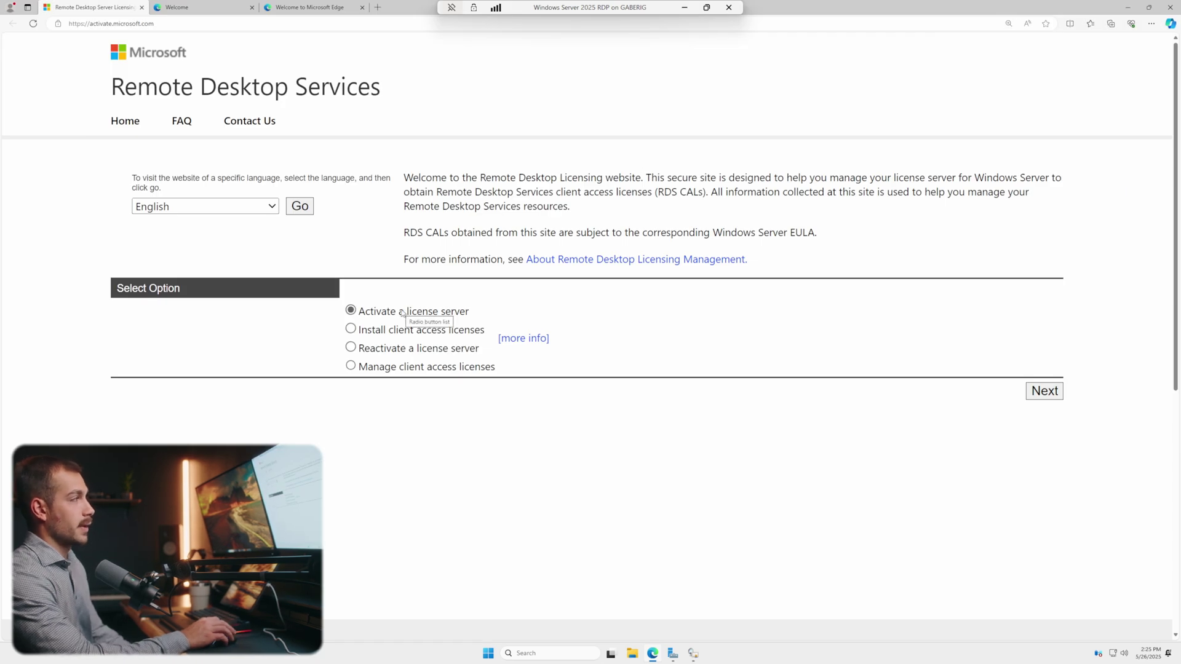
click(1046, 394)
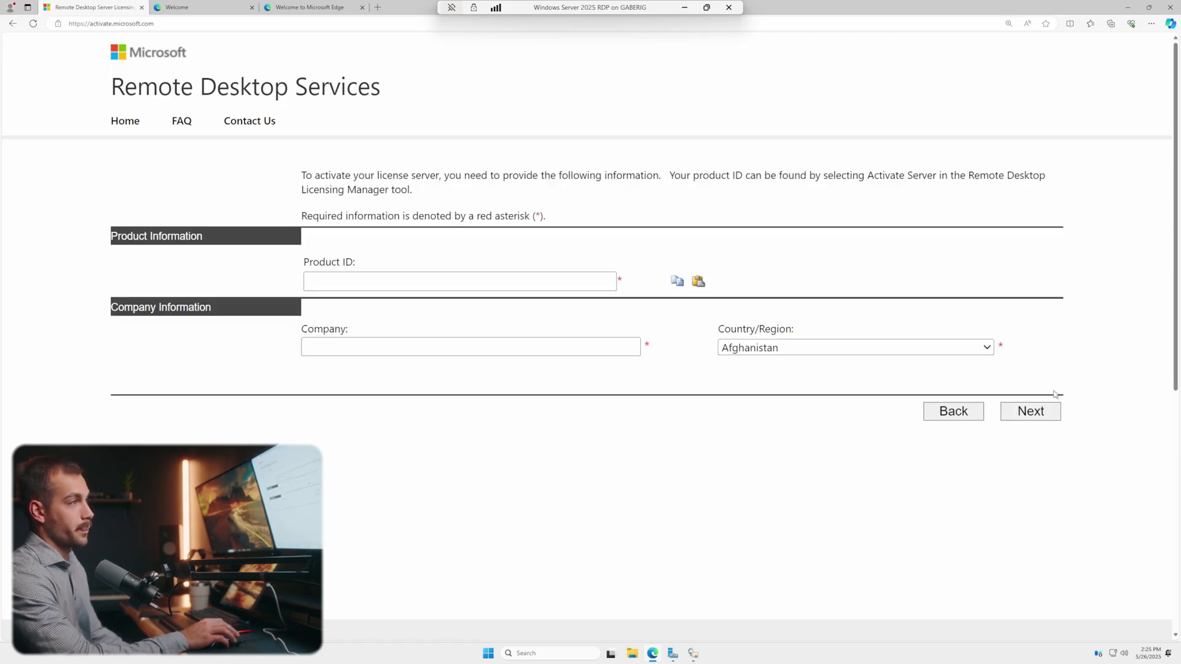
click(1131, 6)
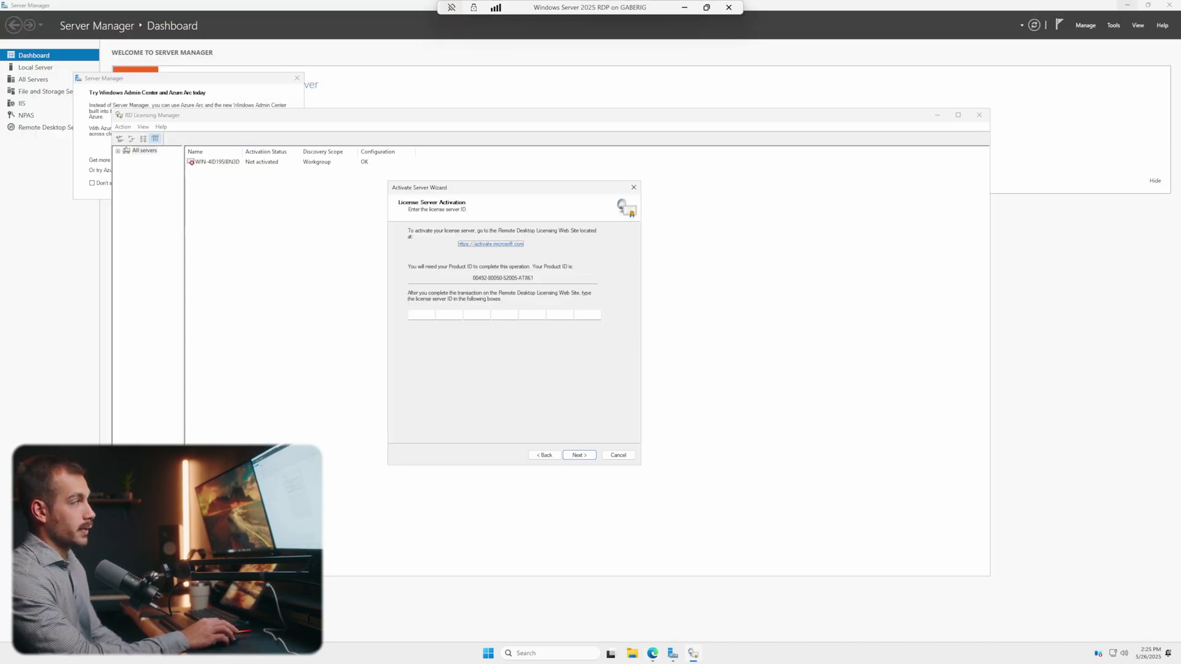
click(505, 278)
drag(473, 278, 534, 278)
key(ctrl+c)
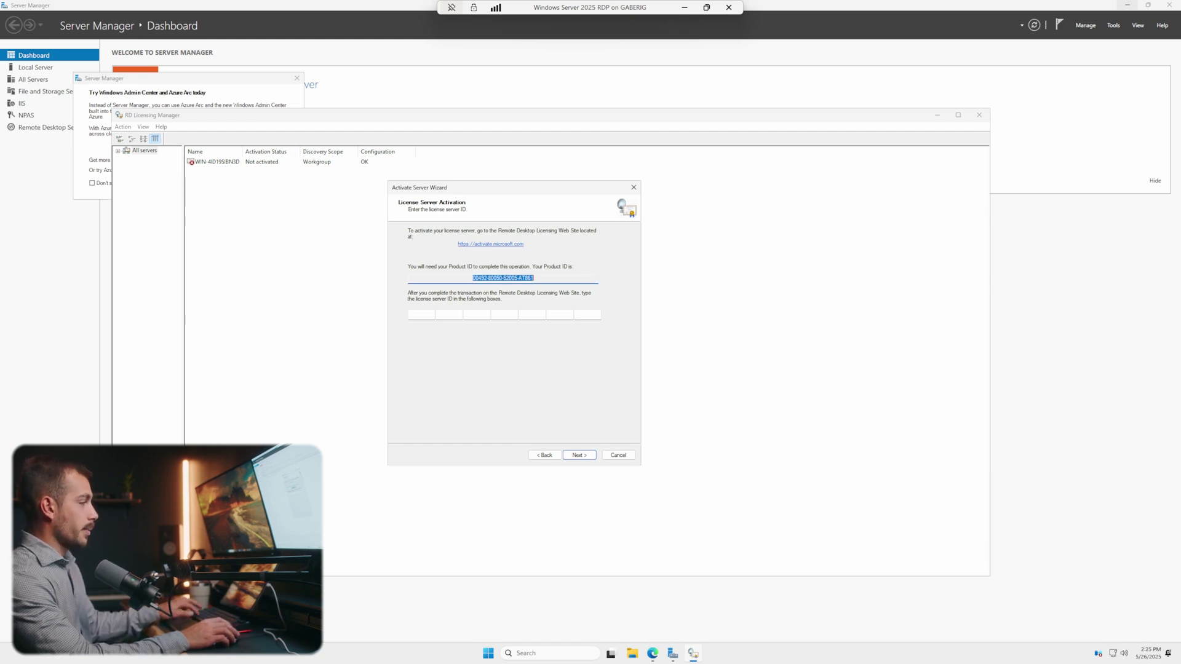
Submit the Product ID with company Indigo Software and country United States of America
click(653, 653)
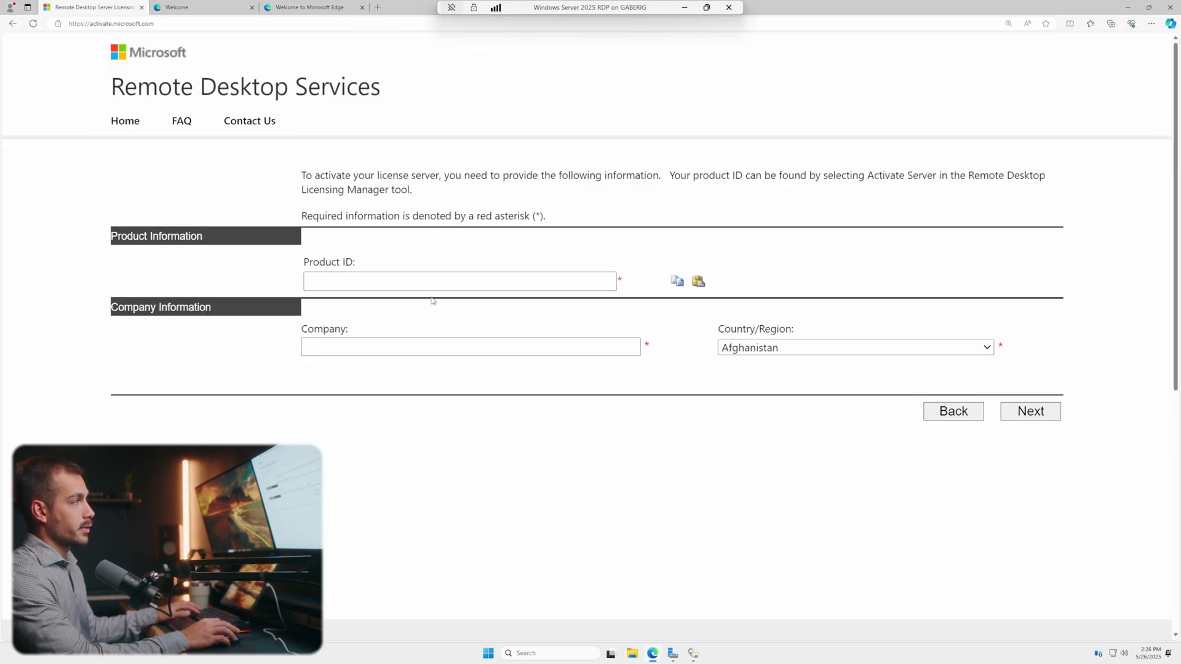
key(ctrl+v)
key(Tab)
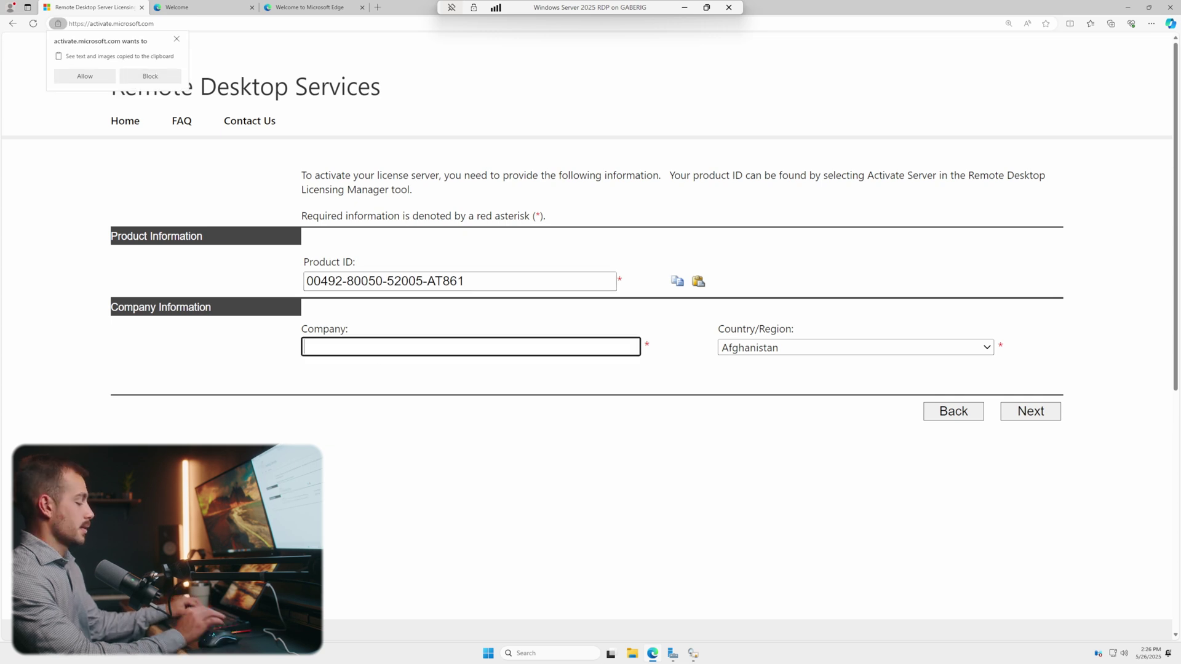
text(Indigo Sof)
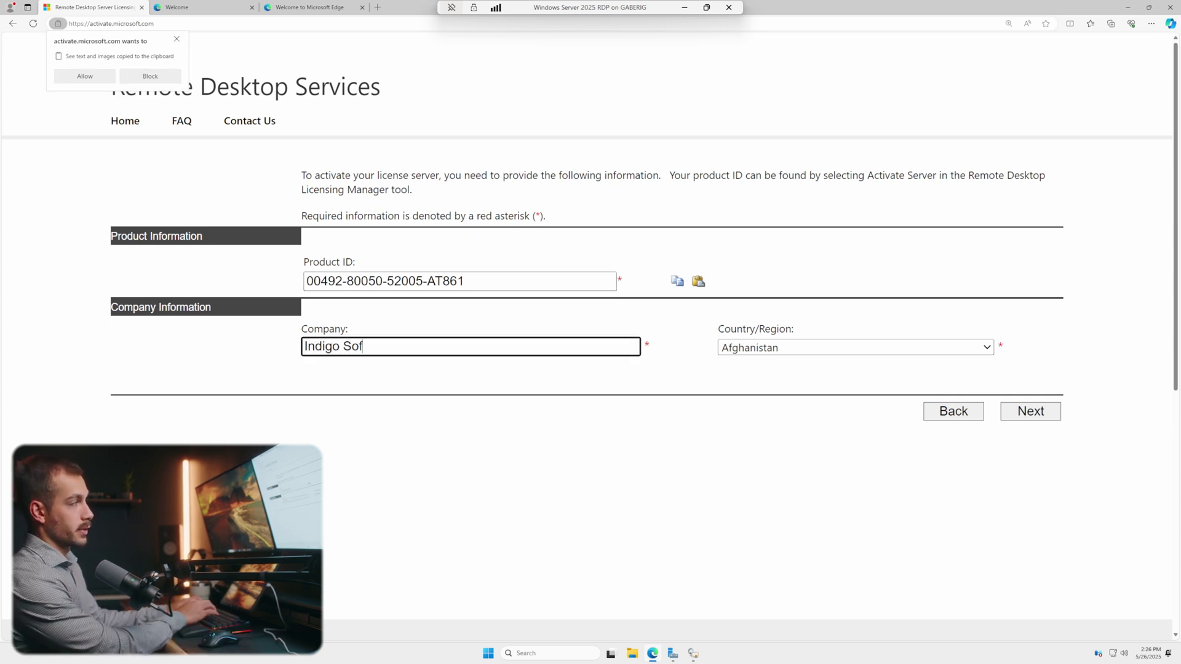
text(tware)
click(803, 349)
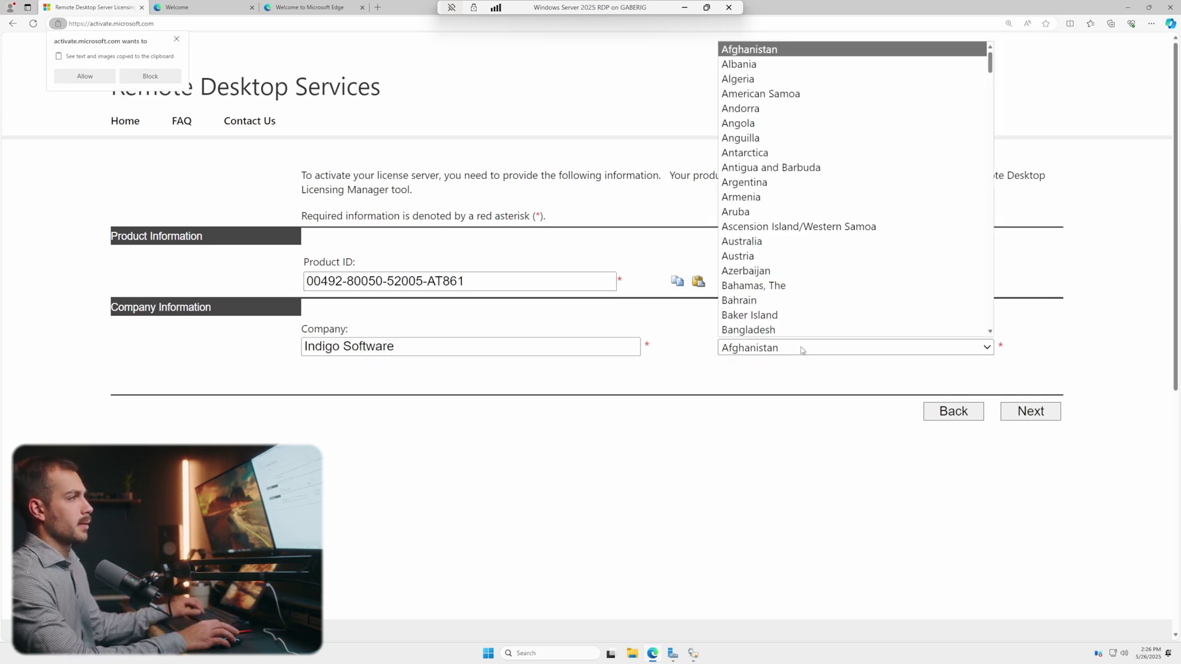
text(un)
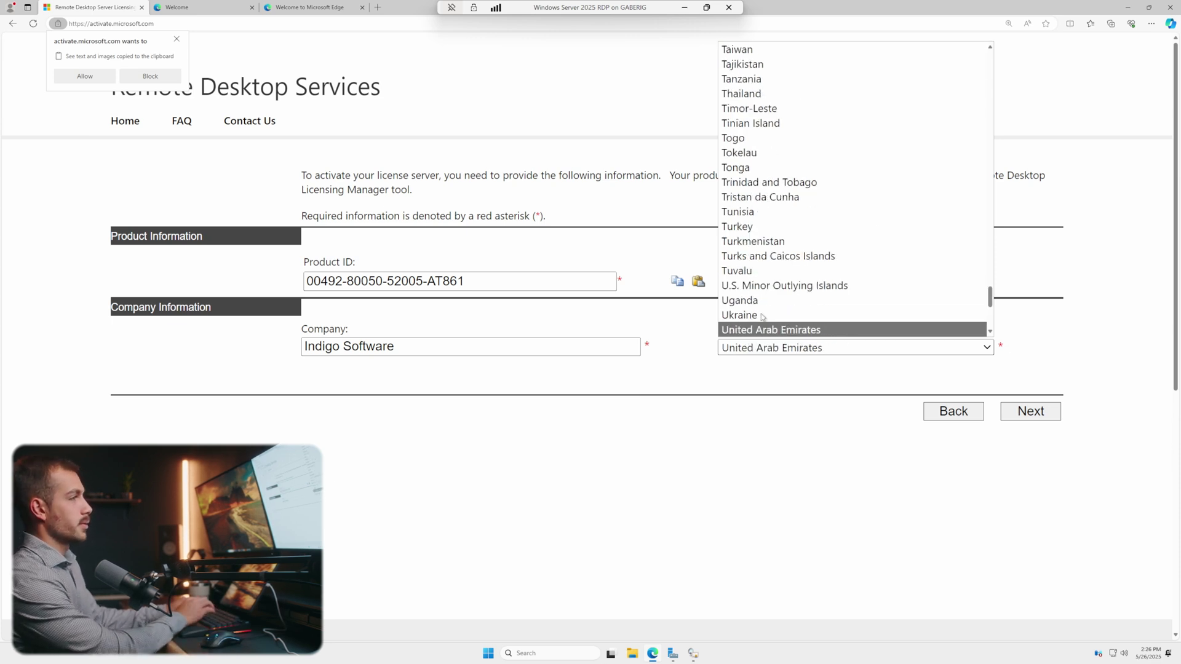
key(Down)
key(Down)
key(Return)
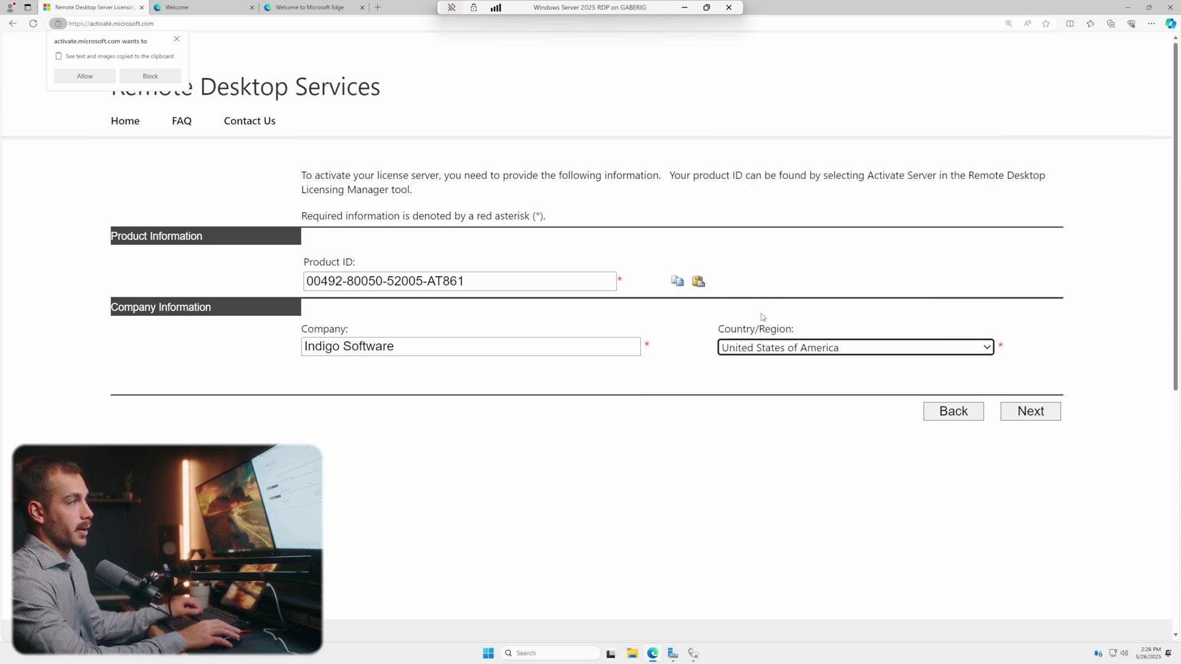
click(1018, 411)
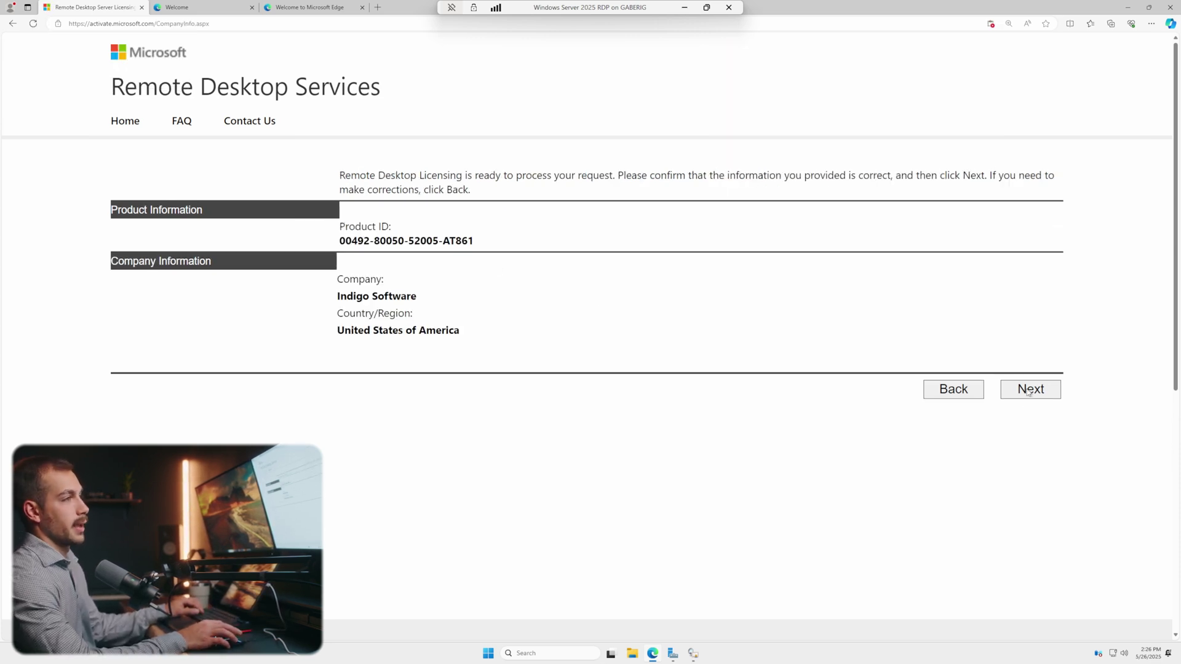
click(1029, 390)
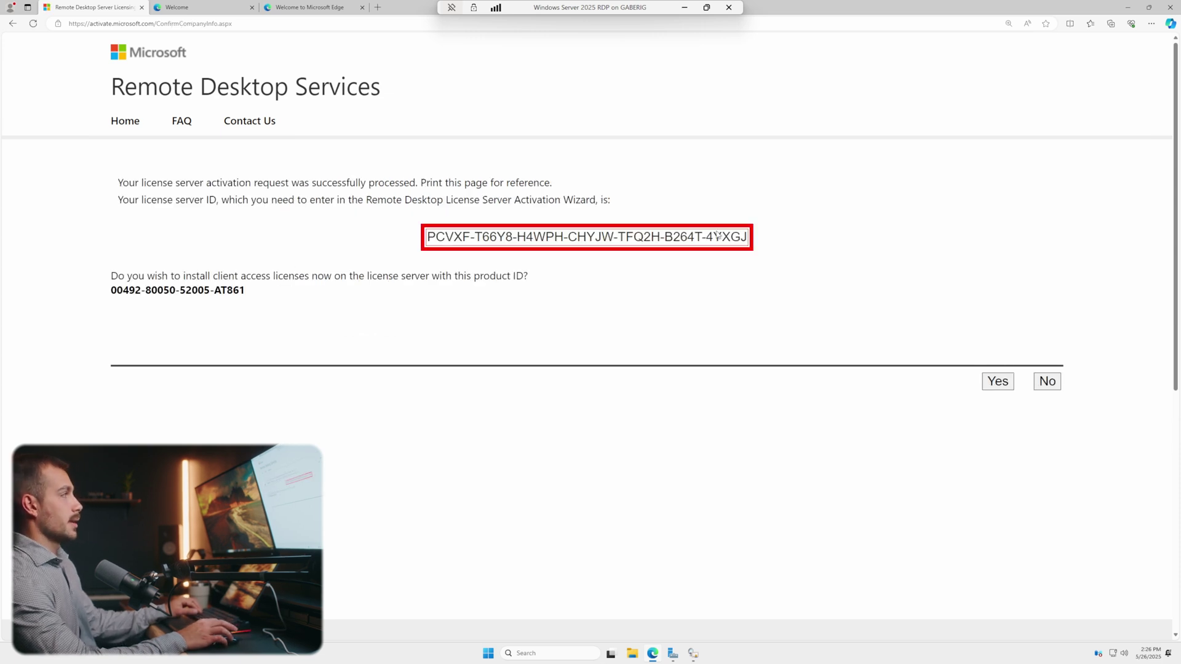
Copy the issued license server ID and return to the wizard's ID entry boxes
drag(426, 237, 751, 240)
key(ctrl+c)
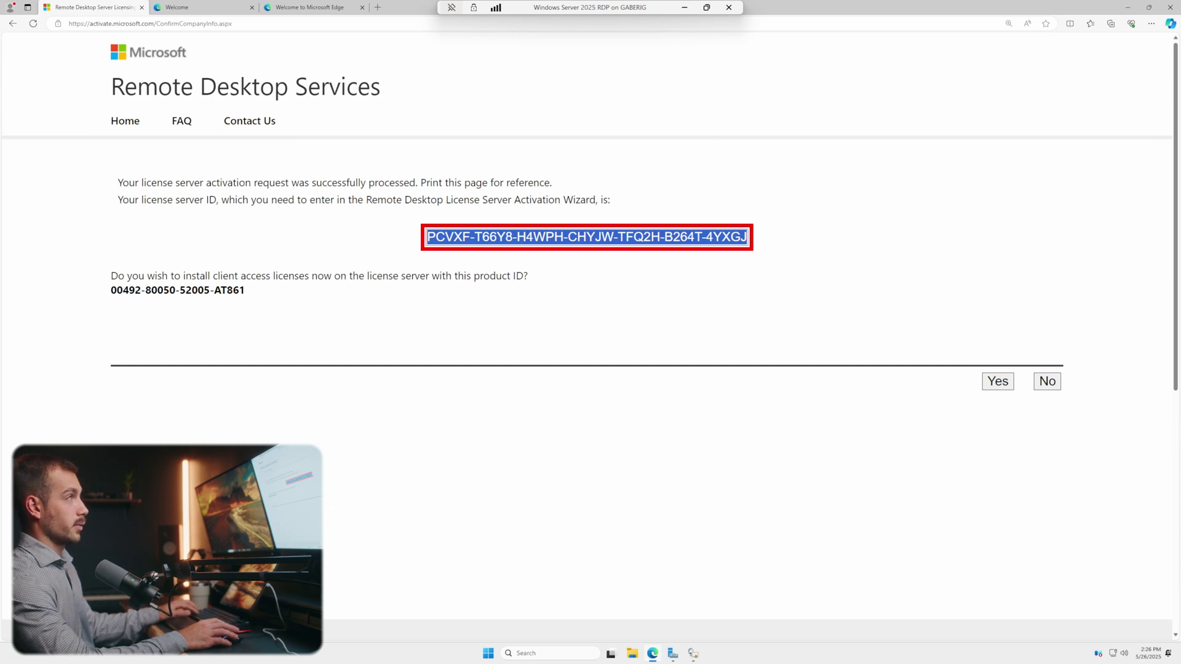
click(1124, 8)
click(412, 314)
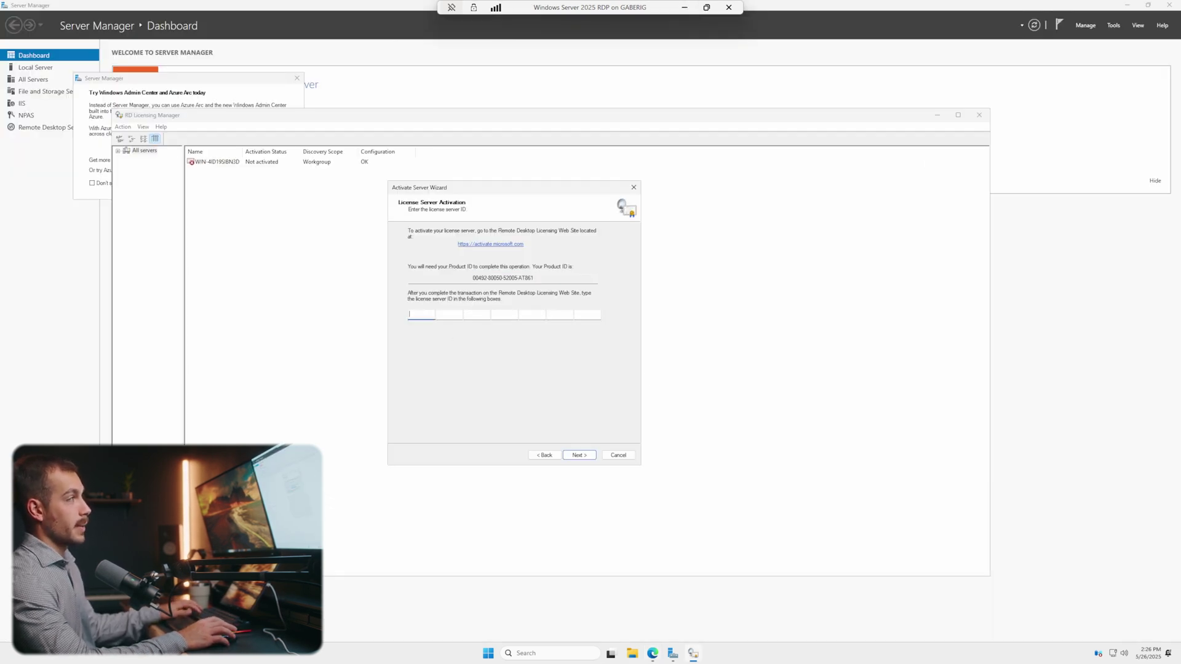
Activate the server with the pasted license server ID and agree to install CALs now
key(ctrl+v)
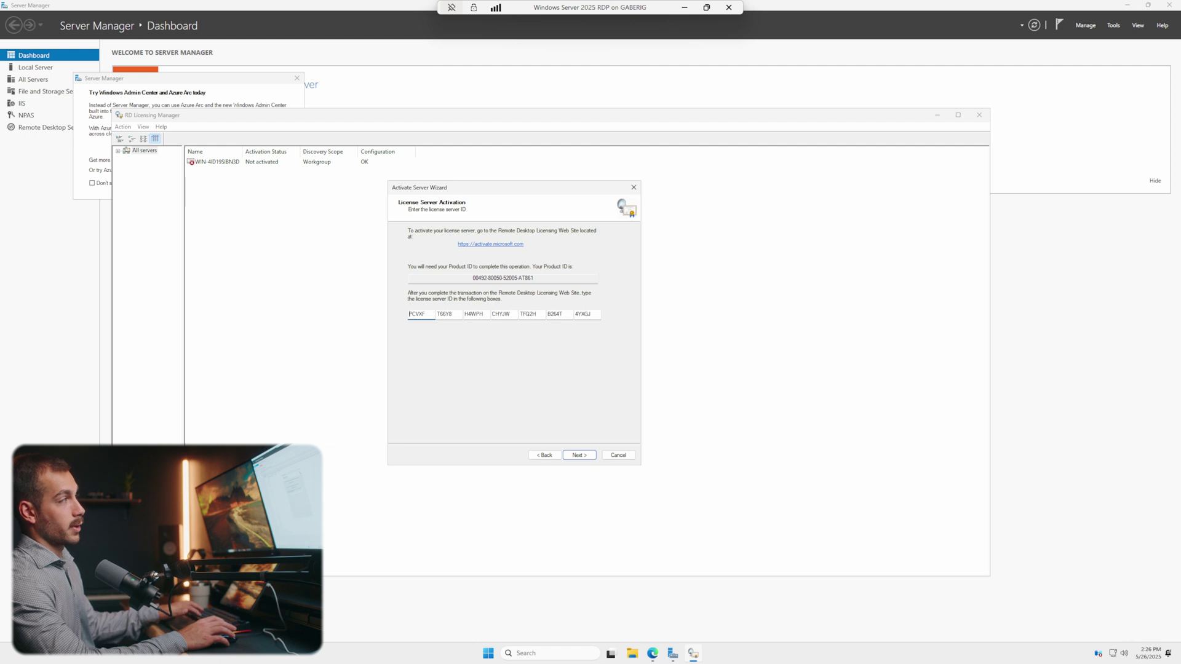
click(580, 455)
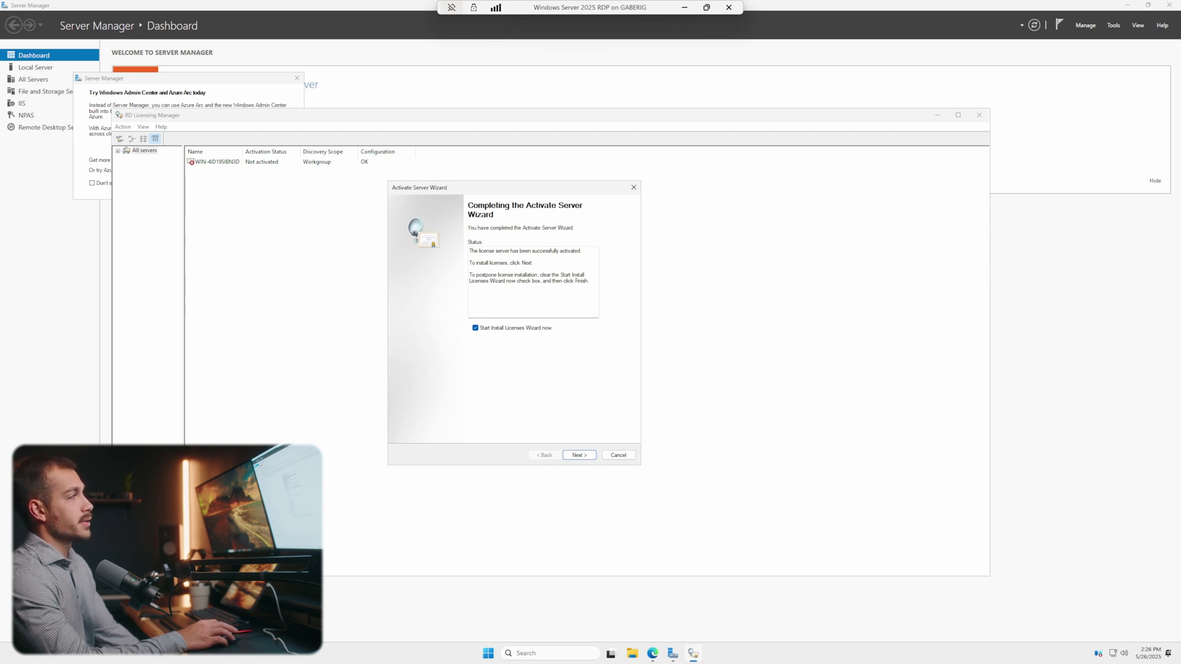
click(580, 461)
click(580, 462)
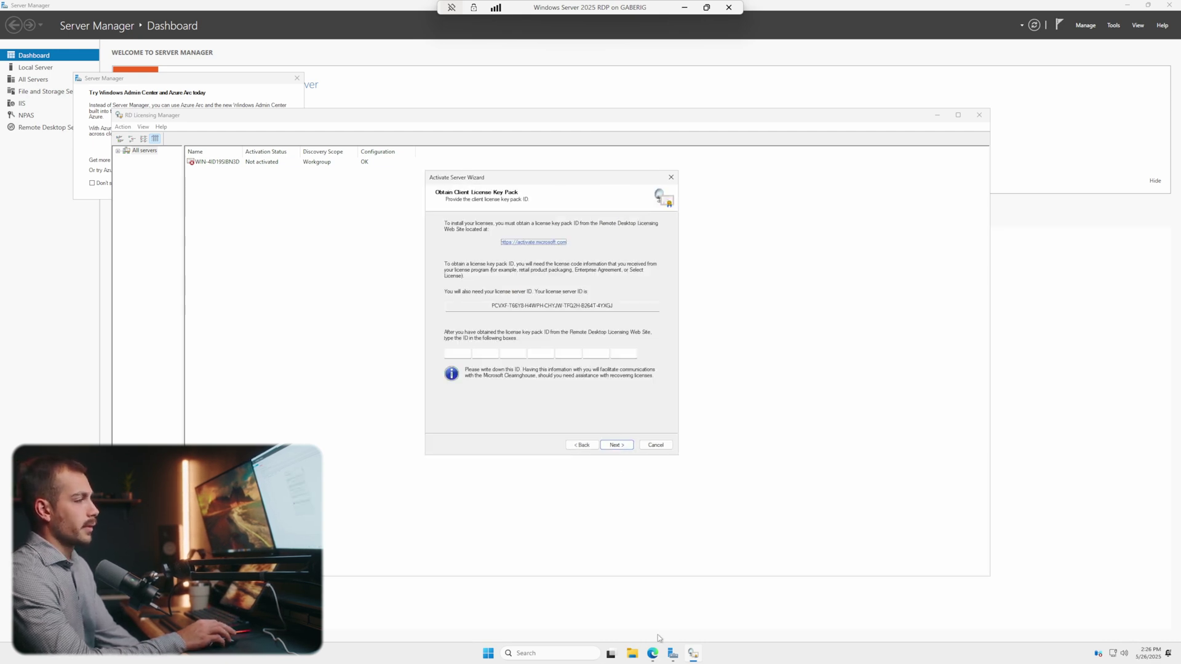
click(653, 654)
click(998, 382)
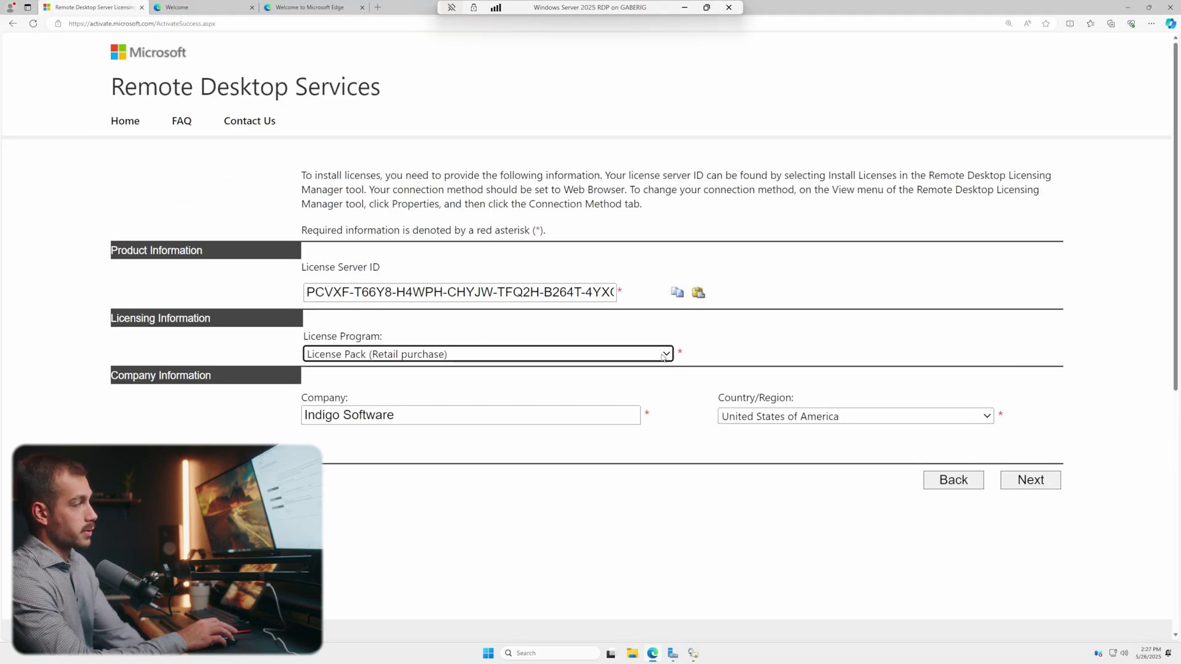
Pick License Pack (Retail purchase) as the license program and continue to license code entry
click(663, 357)
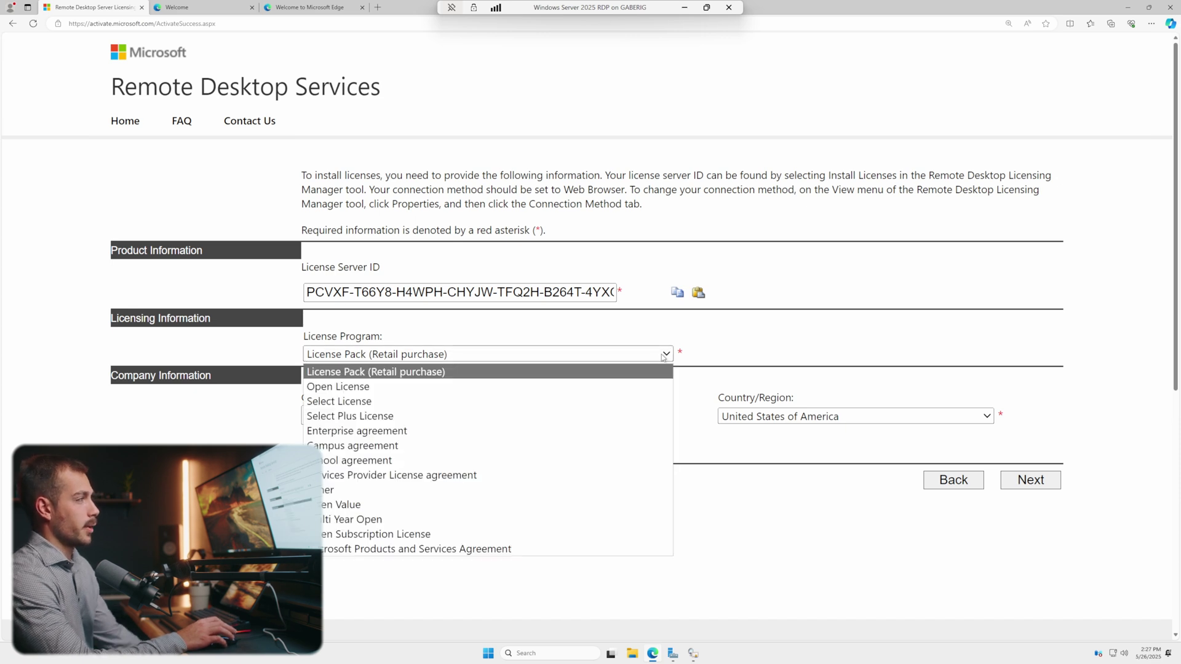
click(664, 357)
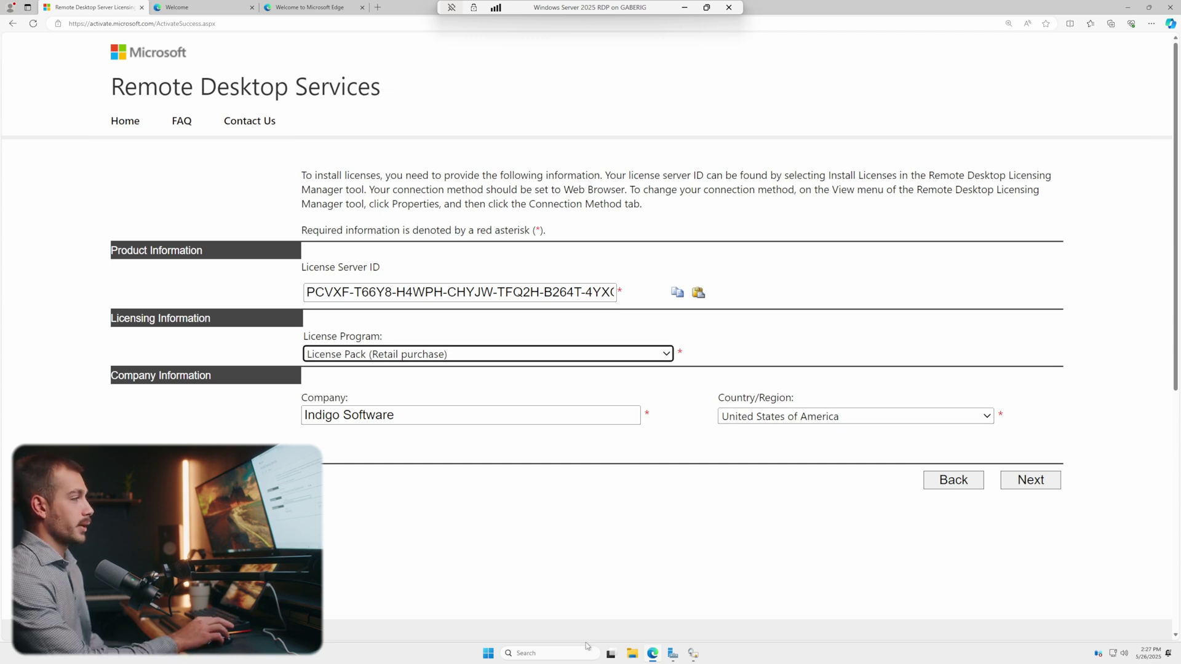
click(1037, 485)
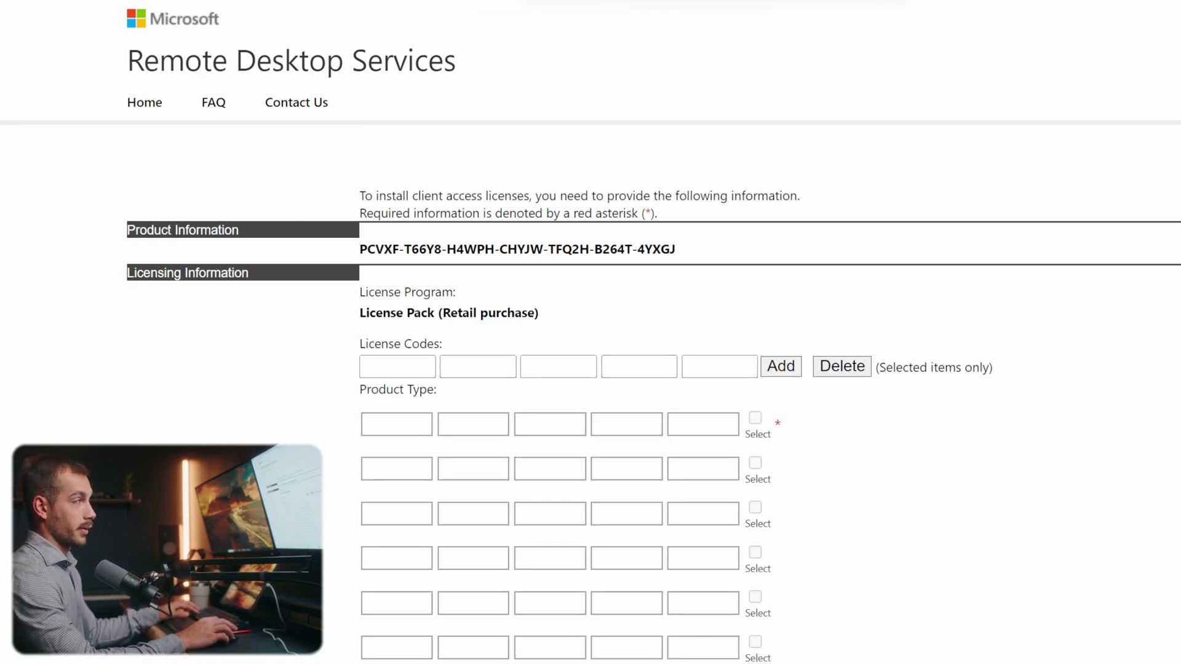
click(397, 366)
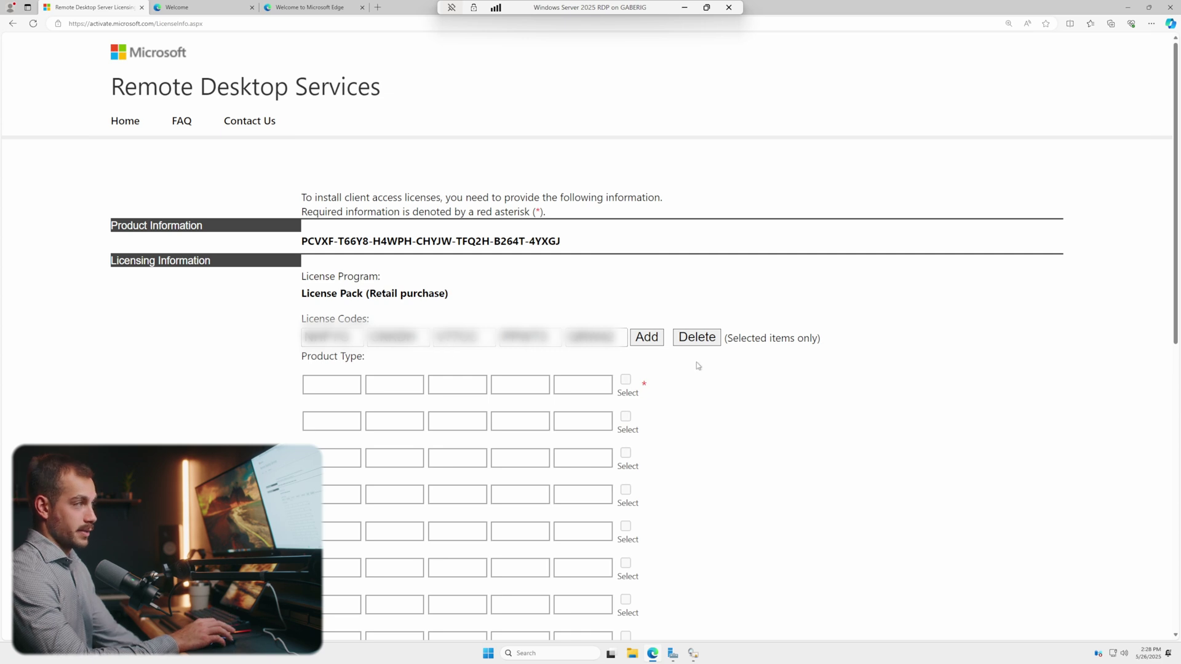
Add the retail license code, verify it as a Windows Server 2025 Per User CAL, and submit
click(647, 337)
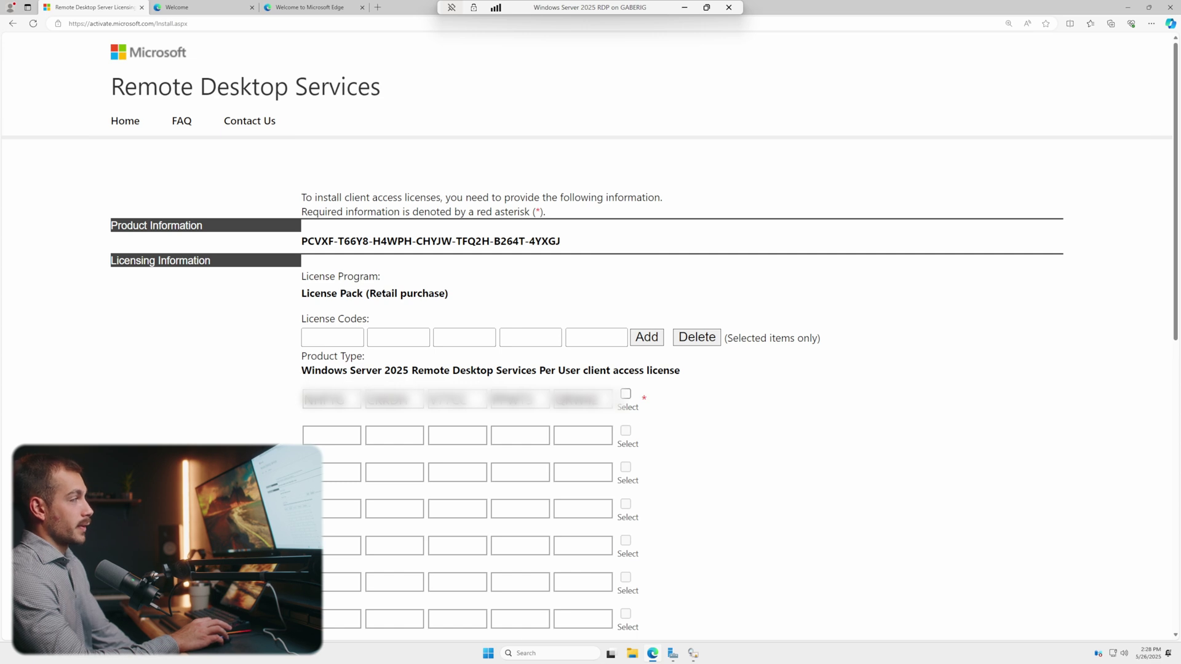
drag(301, 370, 709, 376)
click(724, 397)
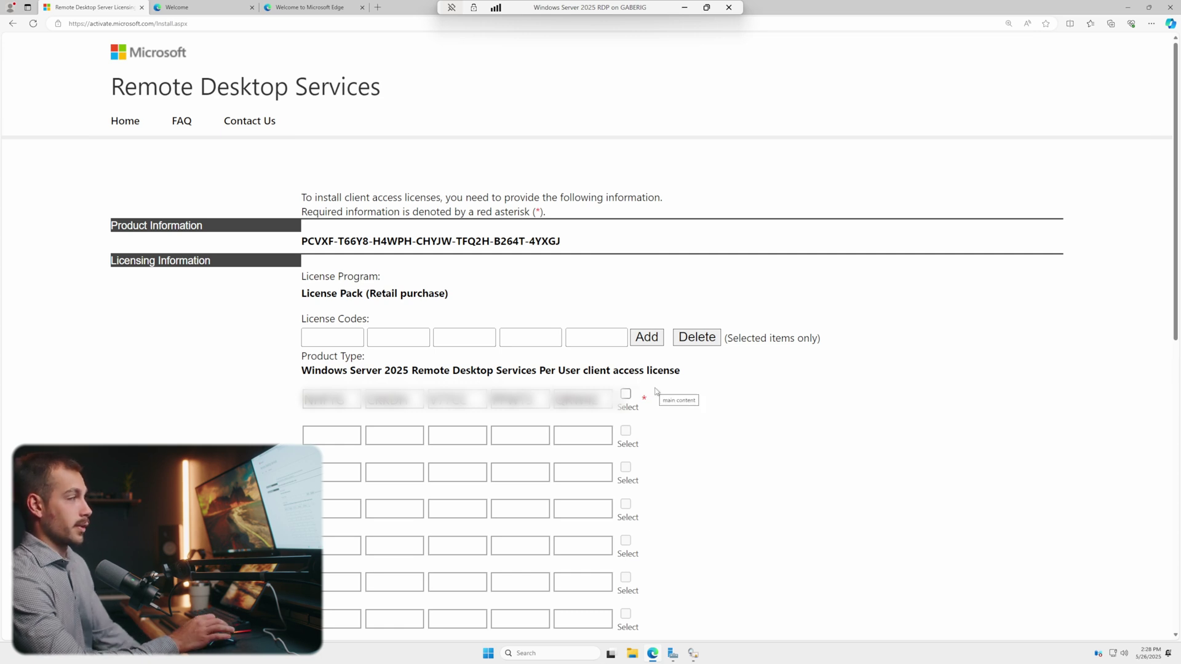
scroll(656, 391, down, 8)
scroll(952, 474, up, 3)
click(1037, 455)
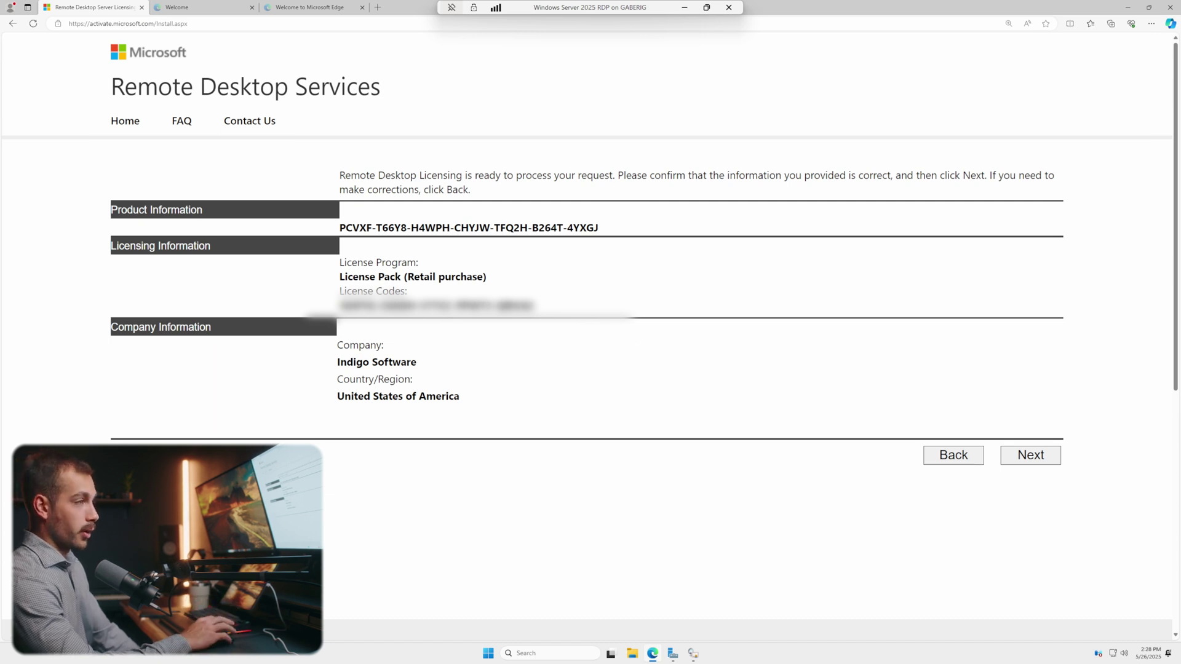
Confirm the CAL request, copy the issued license key pack ID, and return to the wizard
click(1043, 457)
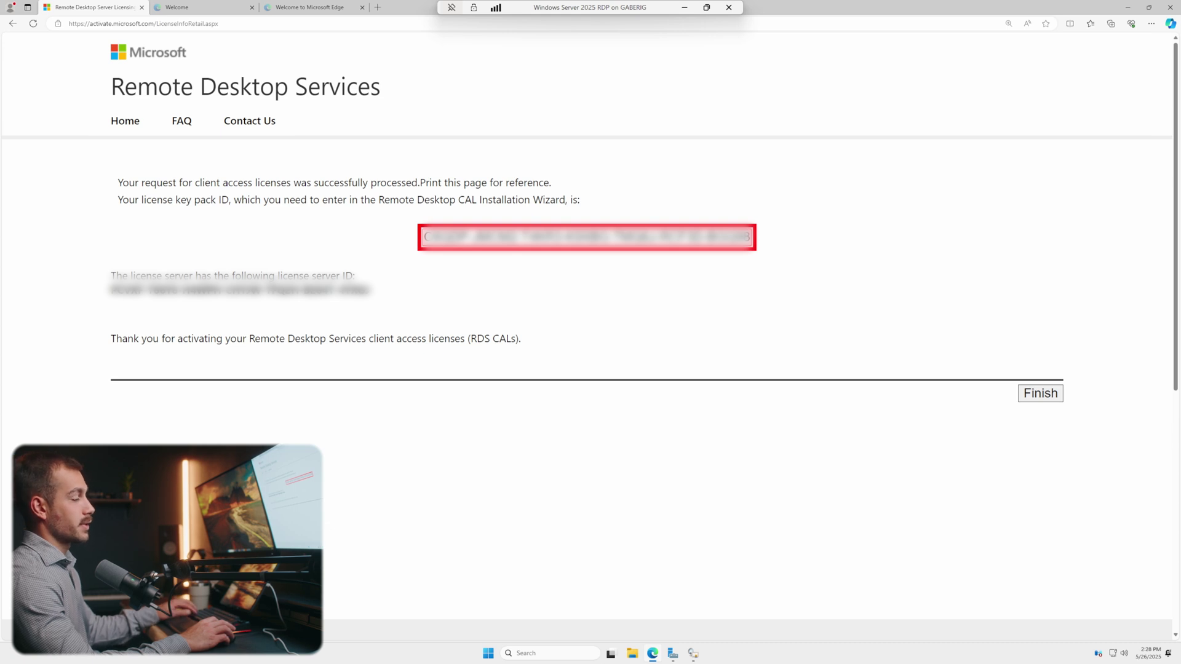
triple_click(502, 237)
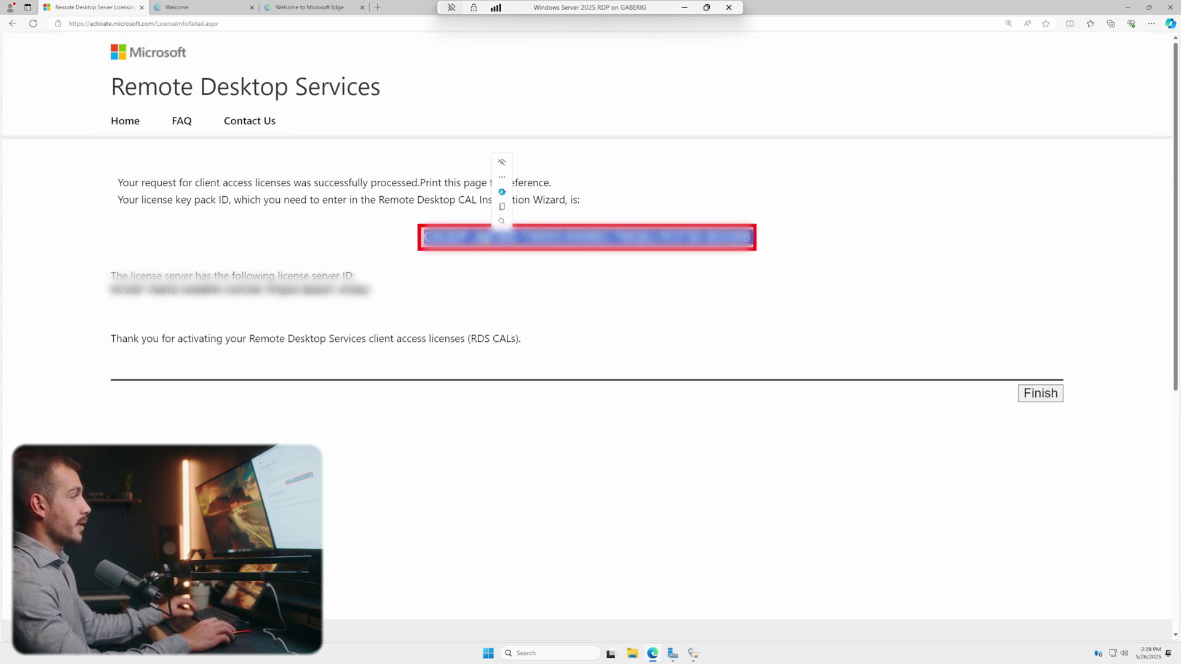
key(ctrl+c)
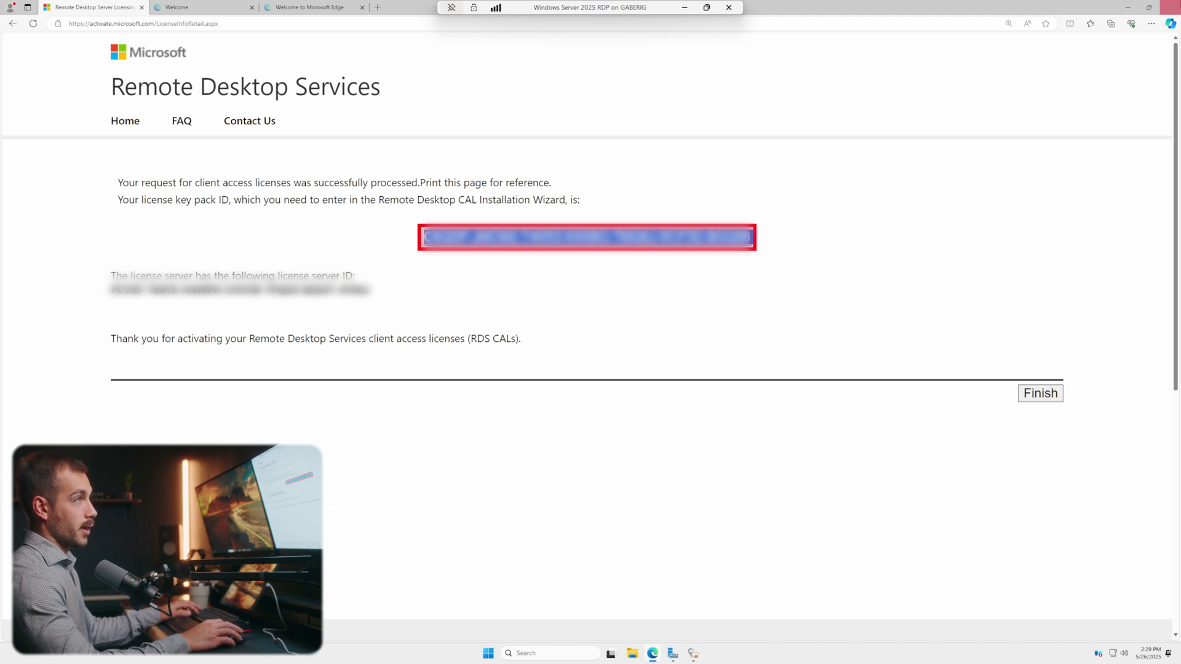
click(1171, 8)
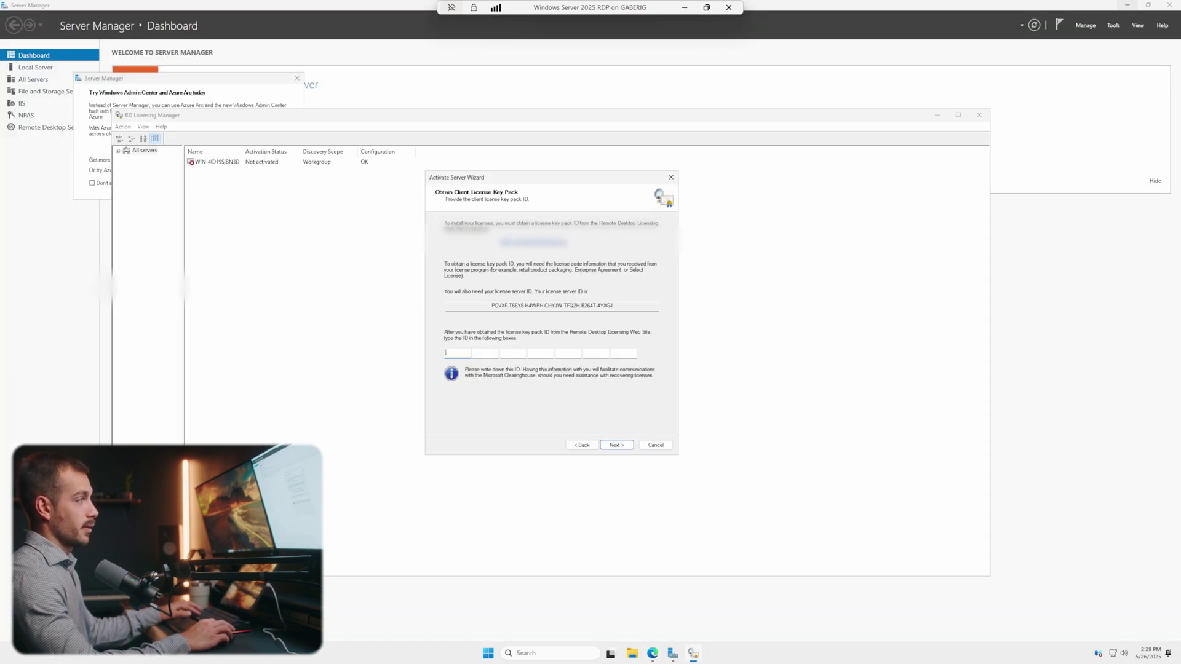
Paste the copied license key pack ID into the wizard to install the Windows Server 2025 RDS Per User CALs
key(ctrl+v)
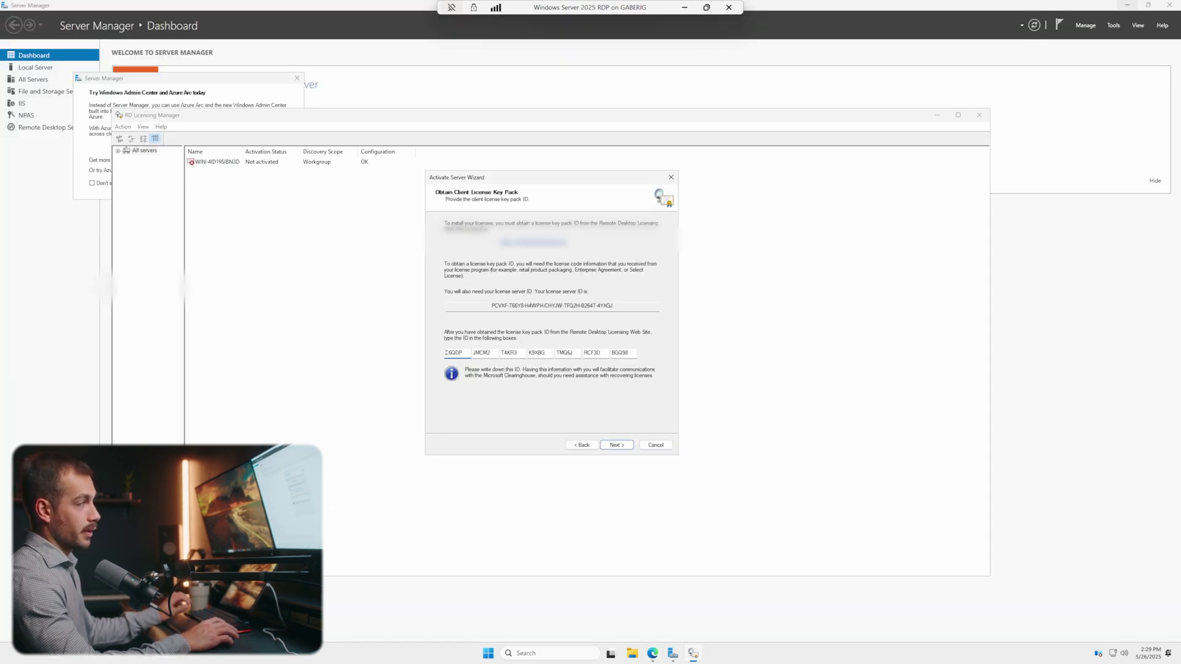
click(620, 446)
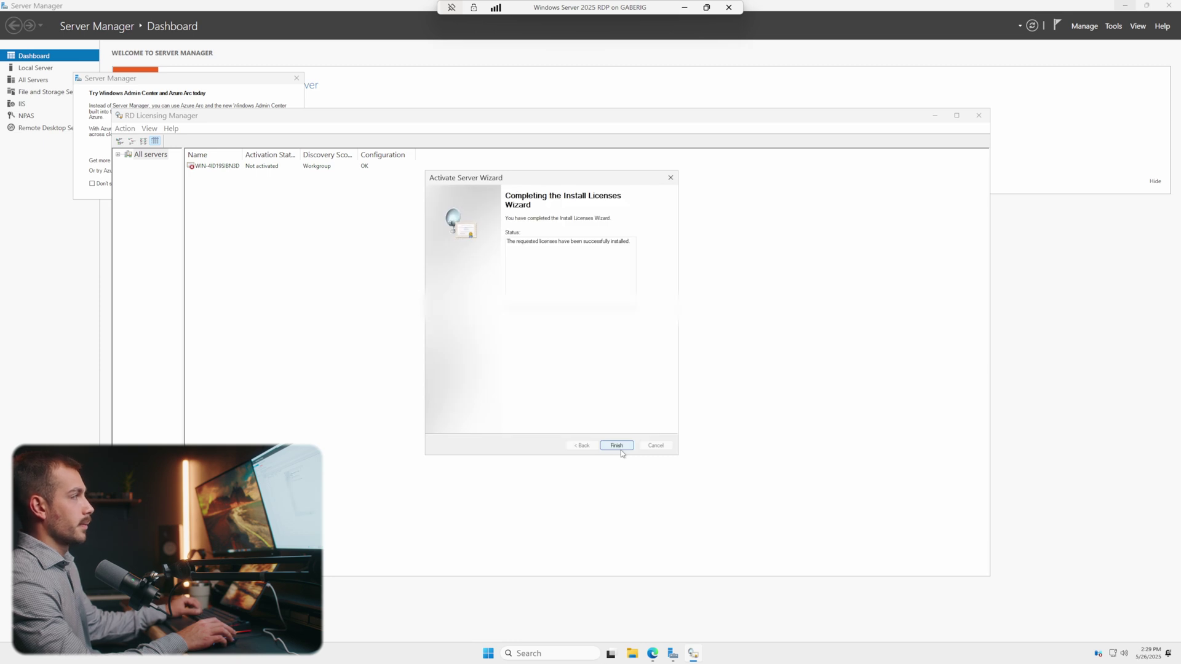